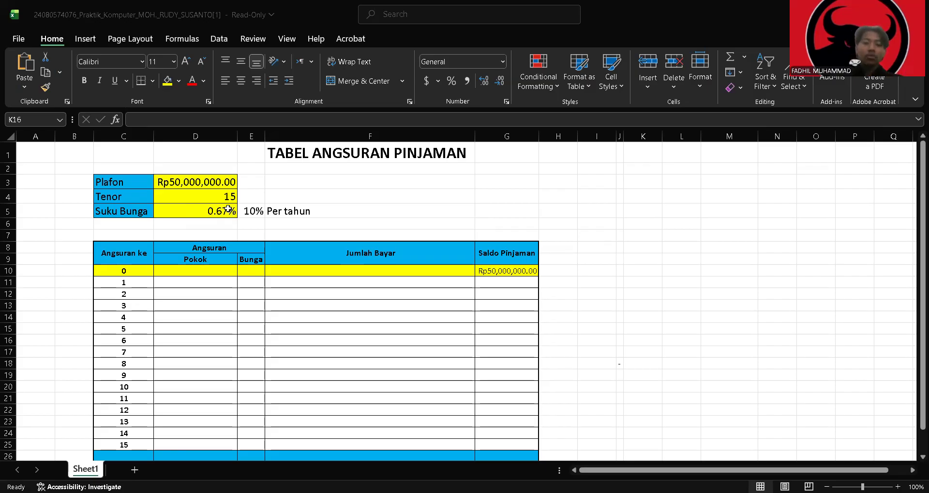
click(228, 210)
click(226, 210)
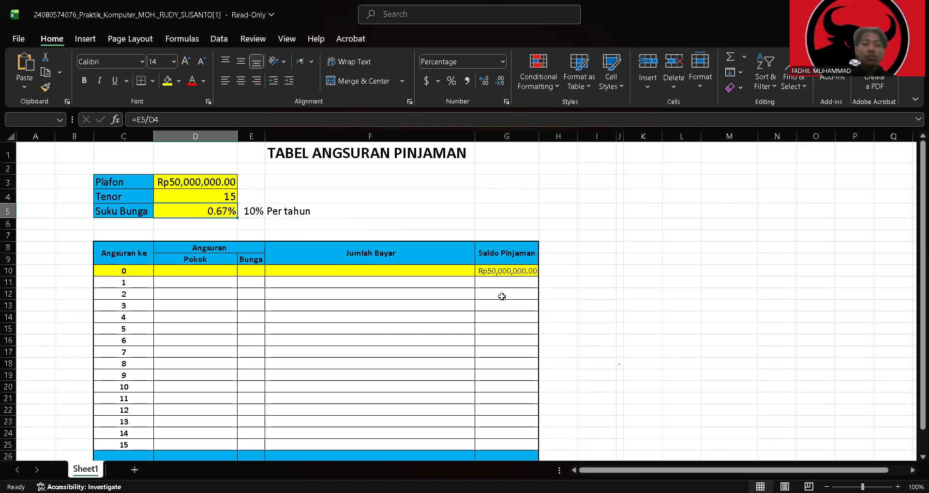
scroll(443, 208, down, 1)
scroll(443, 208, up, 1)
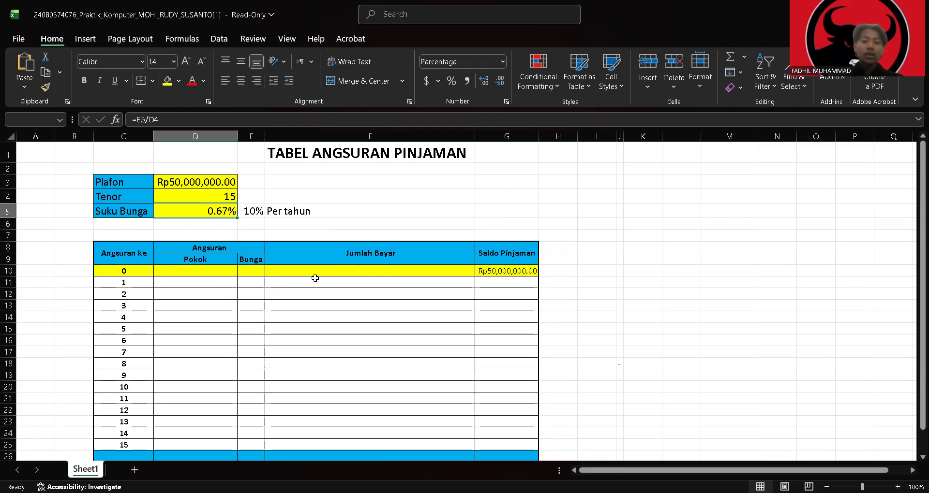
Step: Begin a PPMT formula in D11, the Pokok cell of instalment 1
click(185, 285)
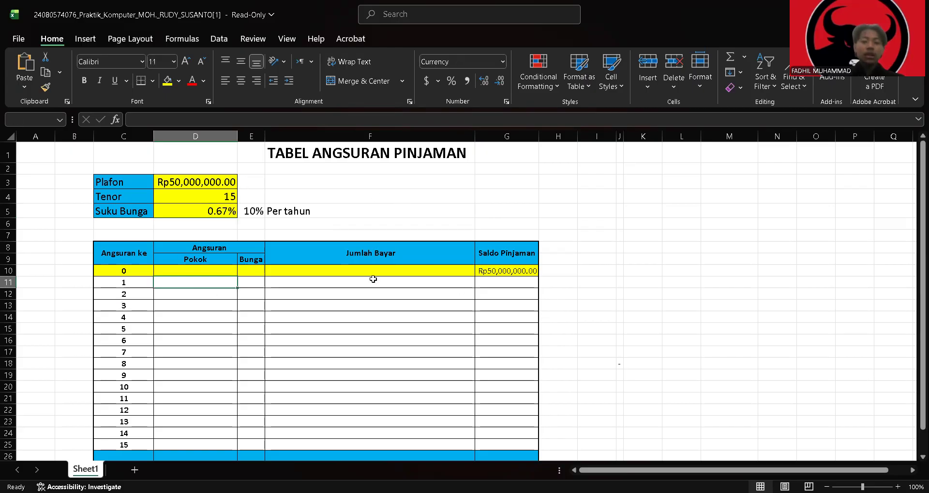
click(222, 283)
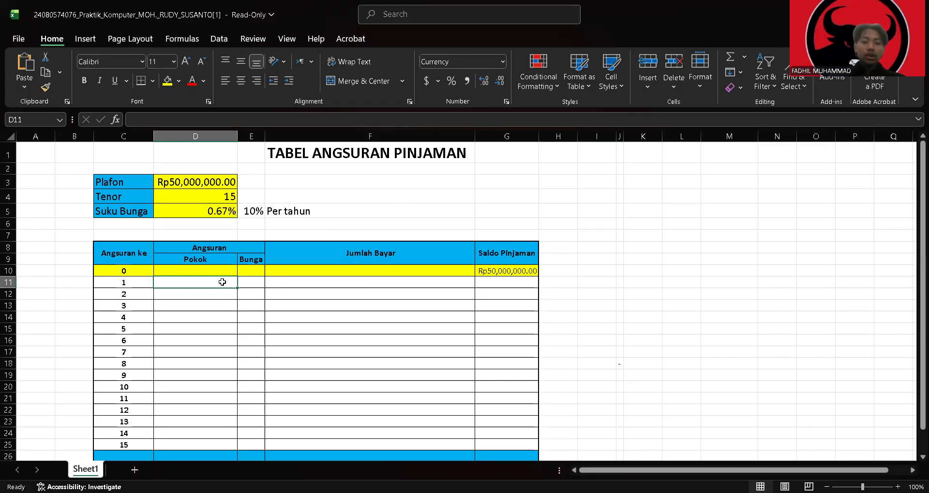
double_click(222, 282)
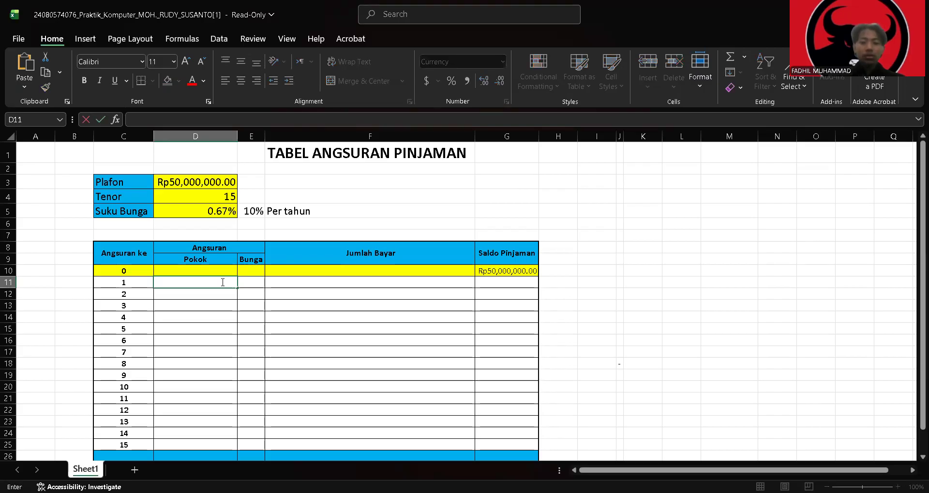
text(=)
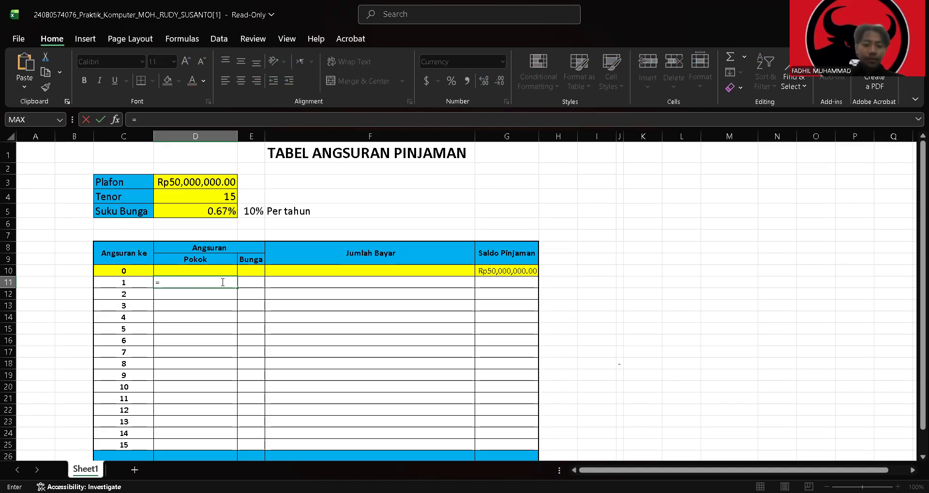
text(ppmt)
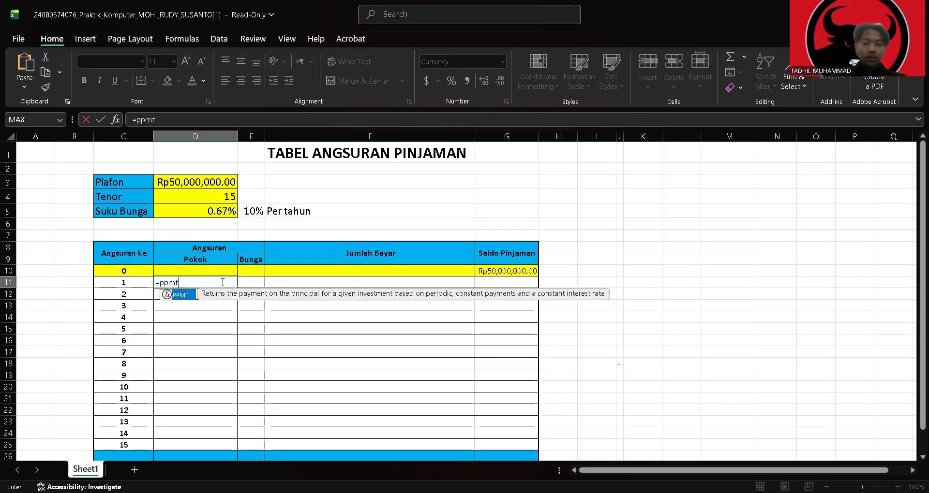
double_click(187, 300)
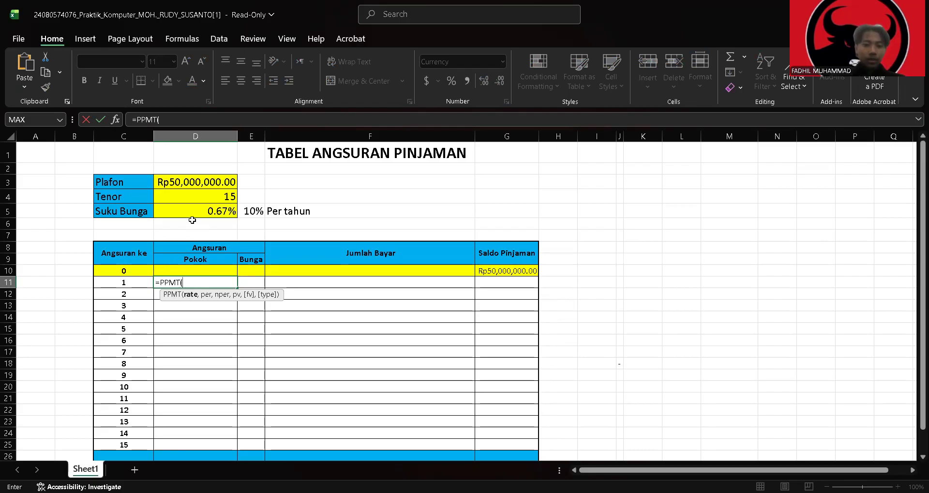
Step: Set the rate argument of the PPMT formula to the absolute reference $D$5
click(182, 197)
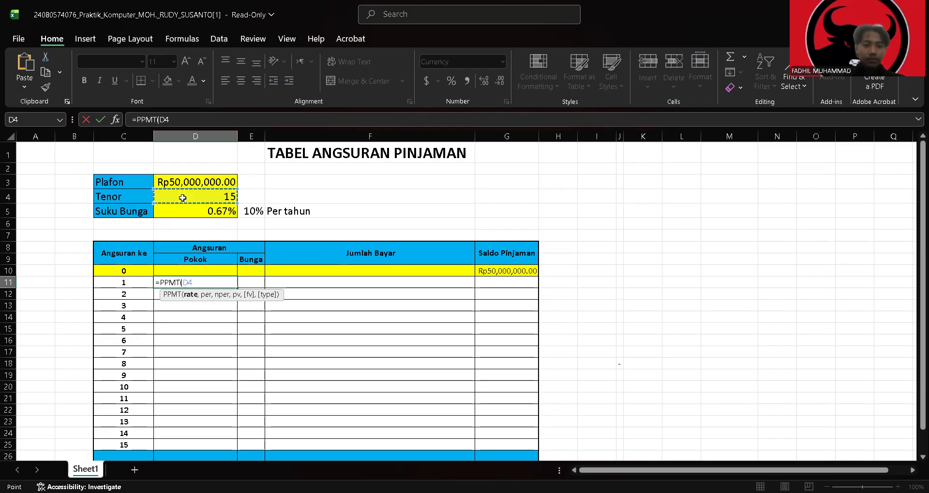
click(203, 213)
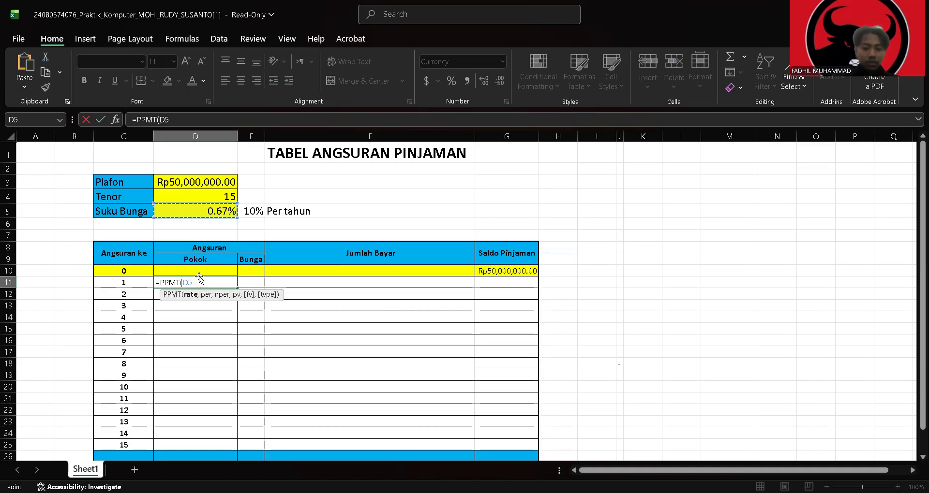
text($)
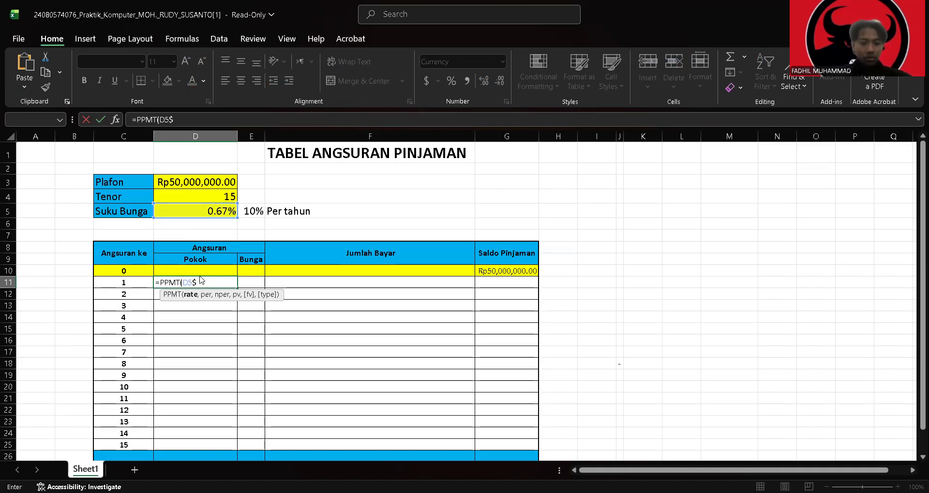
key(Return)
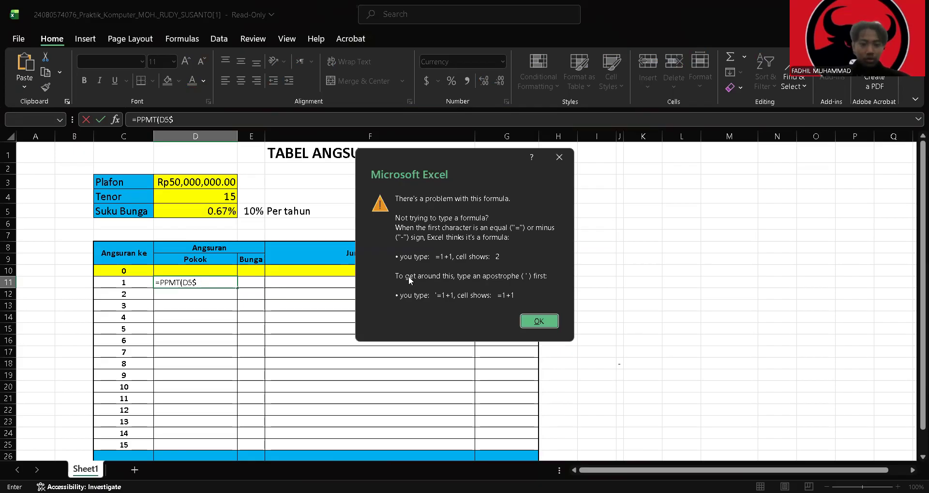
click(539, 321)
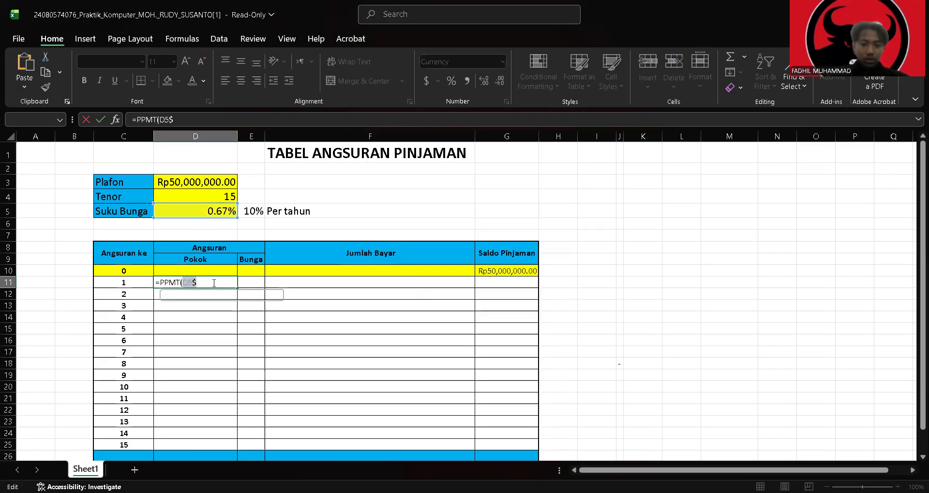
click(183, 283)
text($D$)
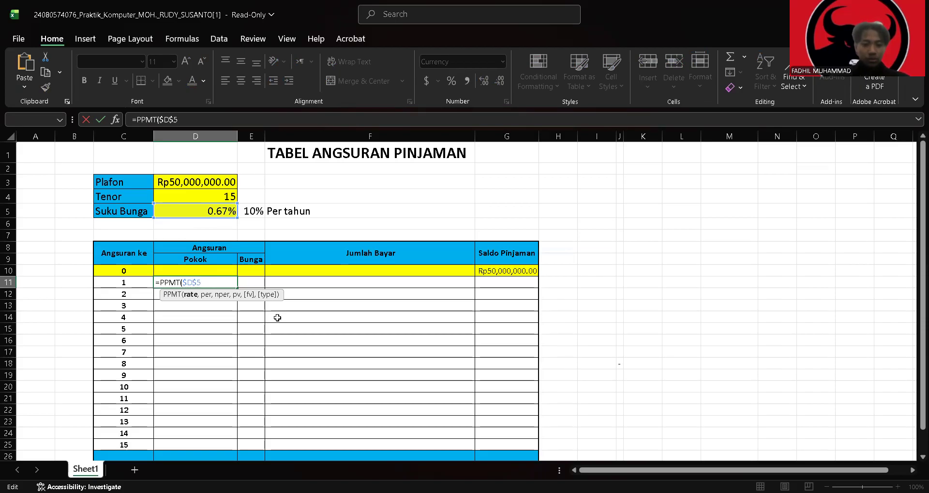
Step: Add C11 as the period and the absolute reference $D$4 as the number of periods in the PPMT formula
text(,)
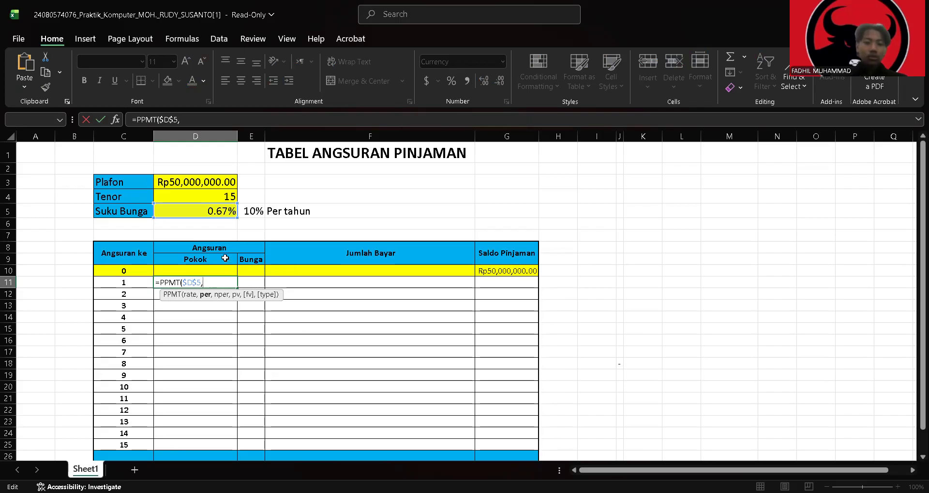
click(127, 283)
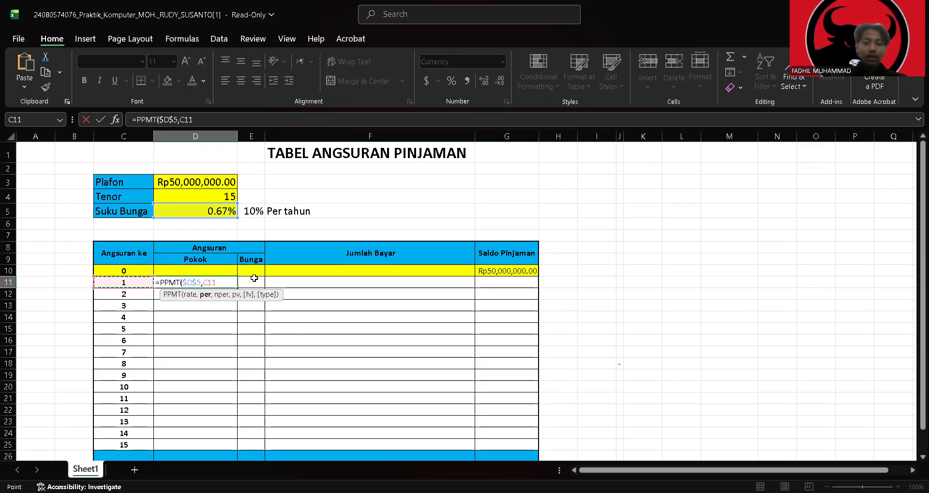
text(,)
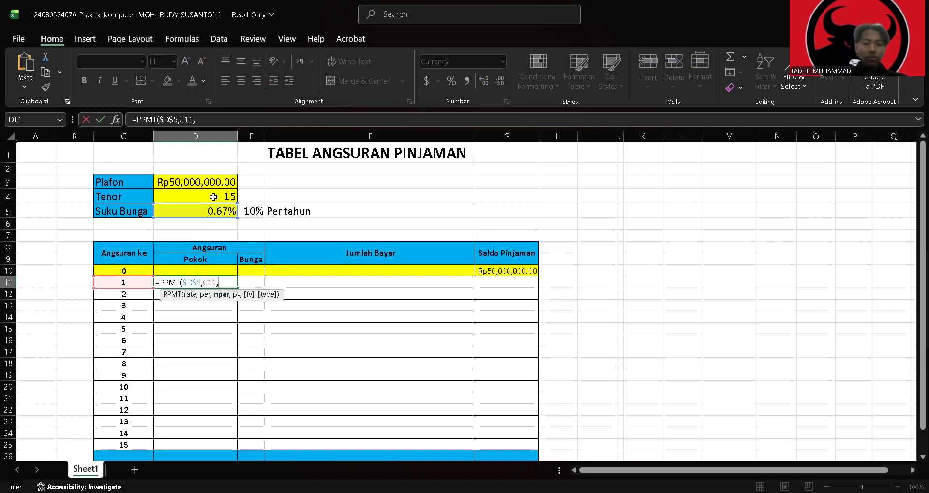
text($)
click(215, 201)
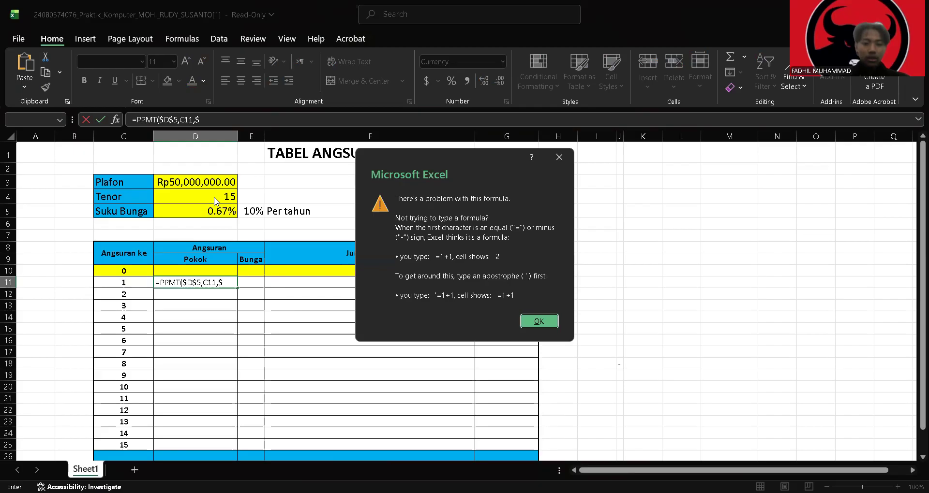
click(536, 323)
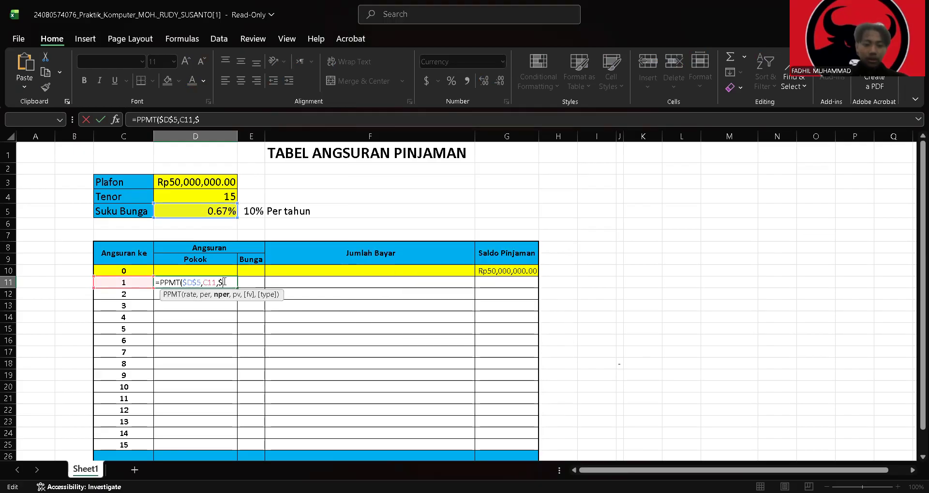
text(D$4)
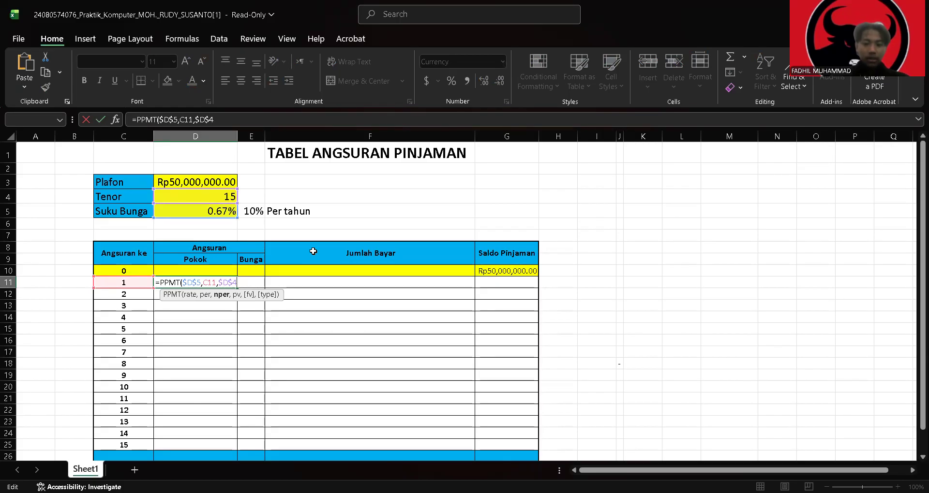
Step: Complete the PPMT formula in D11 with the negative absolute reference -$D$3 as the present value
text(,)
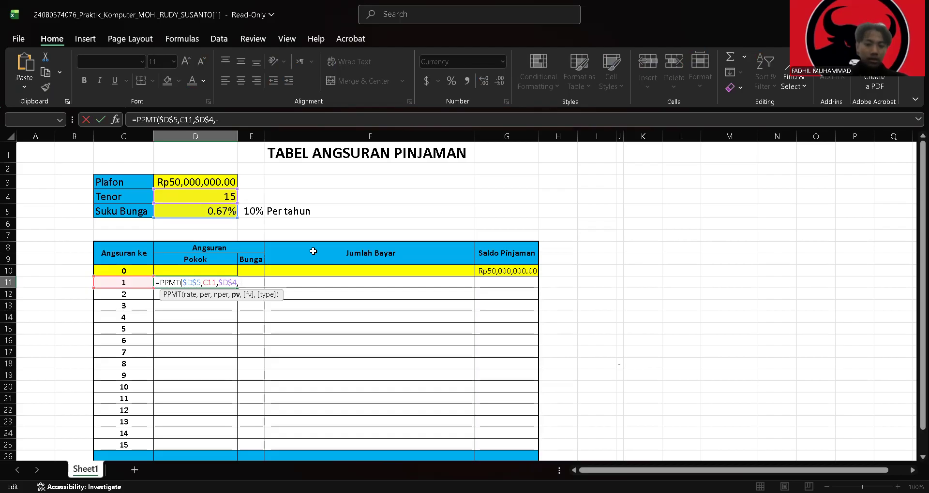
text(-$)
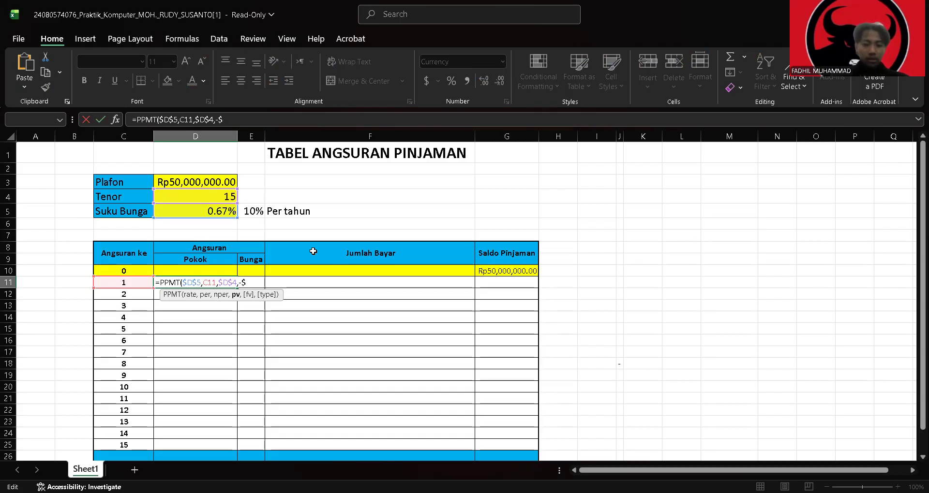
text(D$3)
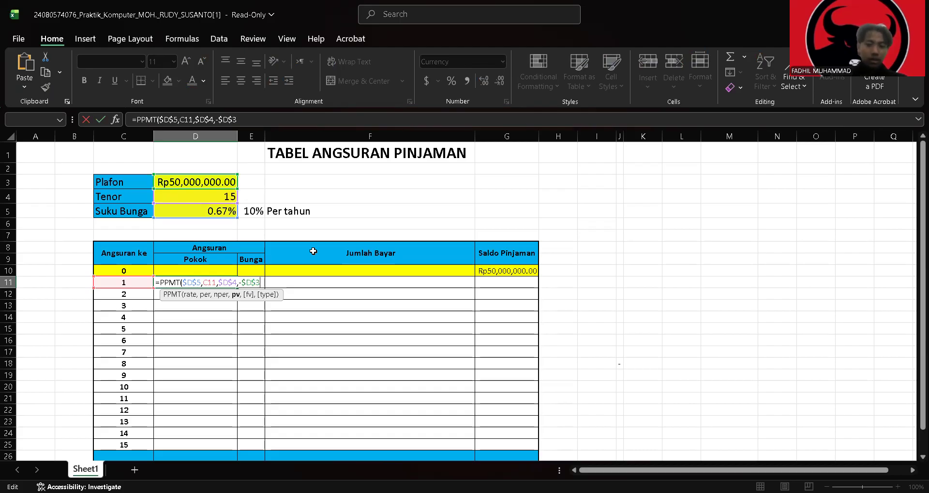
key(Return)
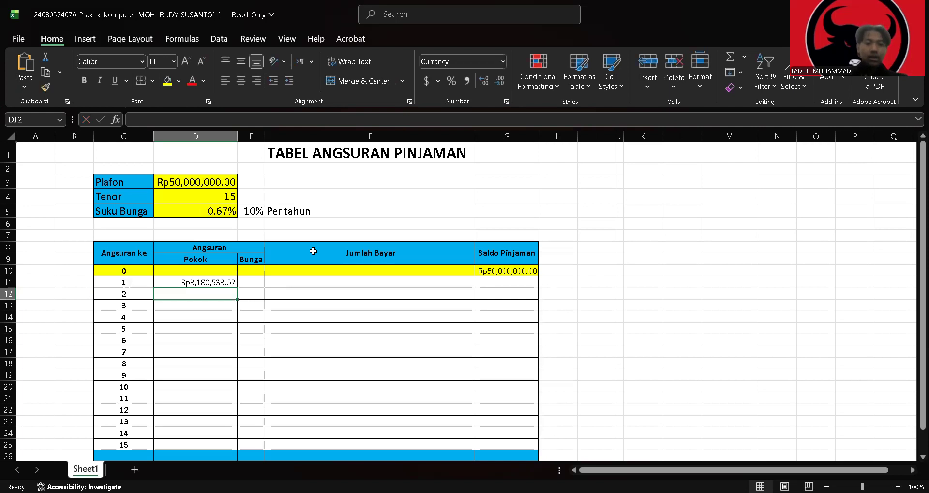
Step: Fill the PPMT formula from D11 down the Pokok column through instalment 15 in D25
click(194, 283)
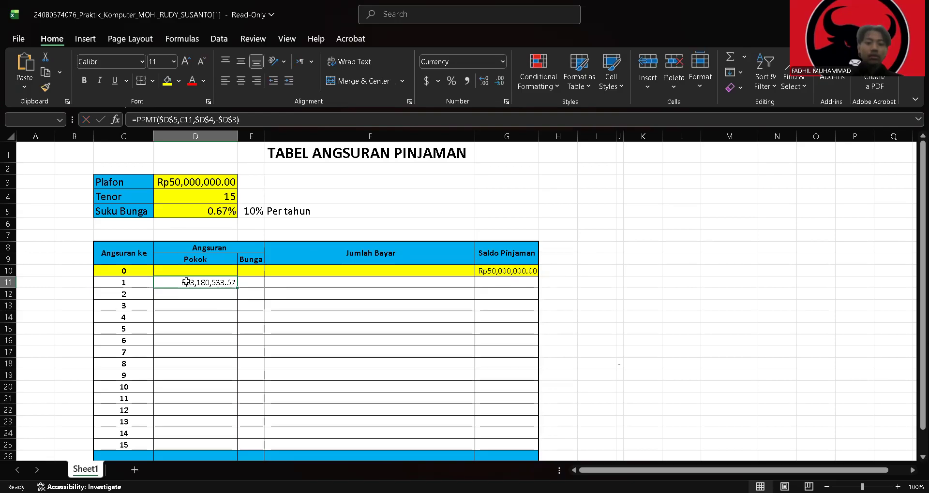
drag(239, 288, 229, 442)
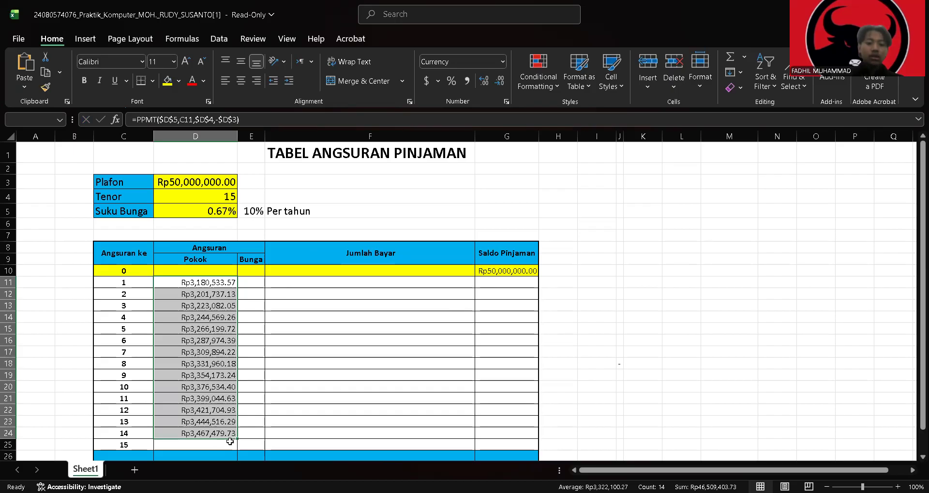
click(233, 442)
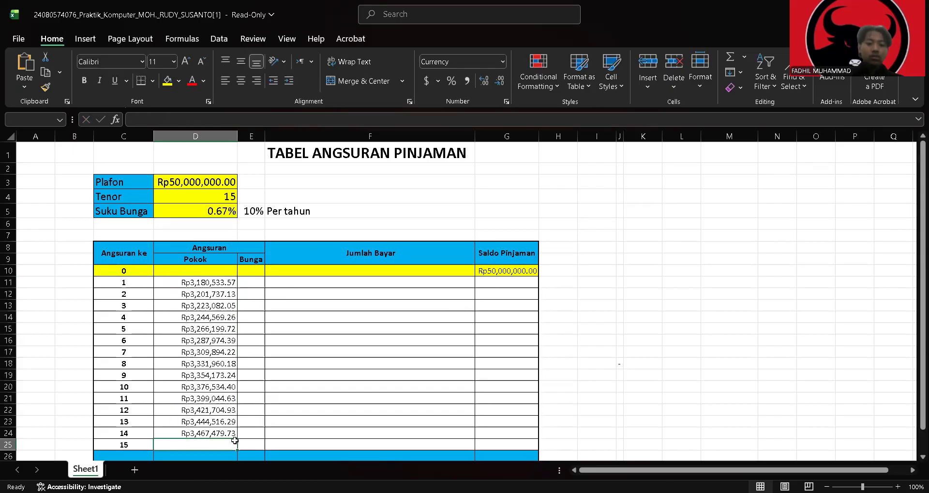
click(233, 433)
drag(237, 439, 236, 451)
scroll(337, 347, down, 1)
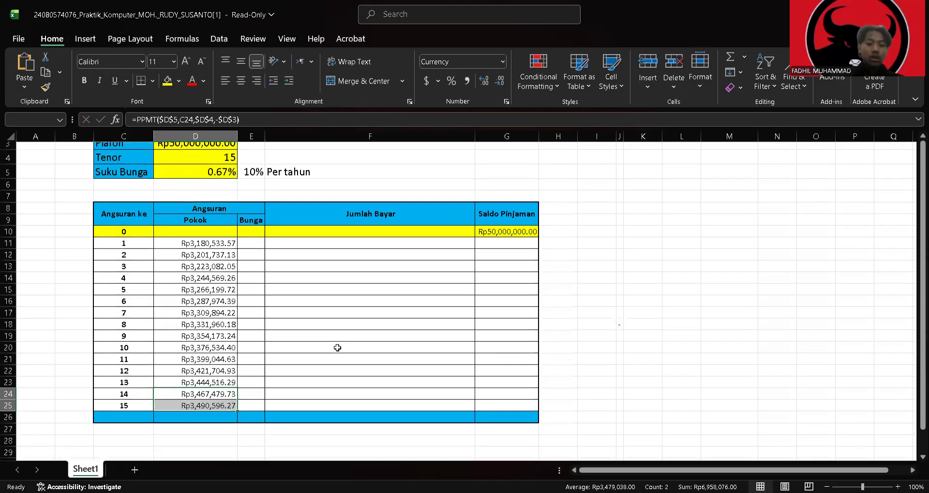
scroll(337, 347, down, 1)
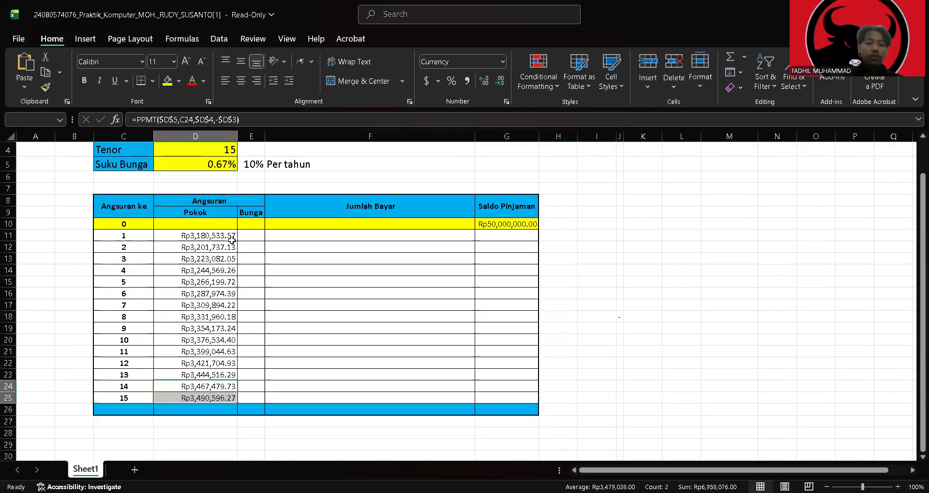
Step: Try to total the Pokok amounts in D11:D25 with a SUM formula in D26
click(188, 412)
double_click(189, 412)
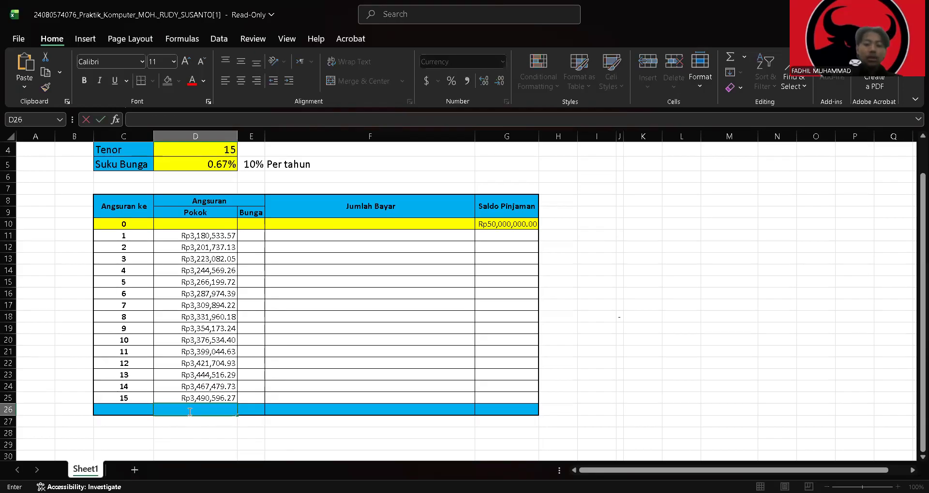
text(=)
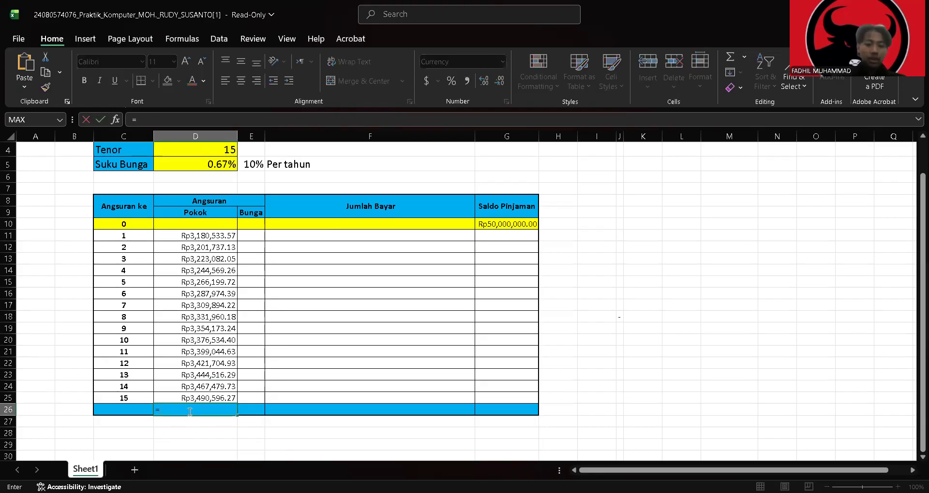
text(SUM)
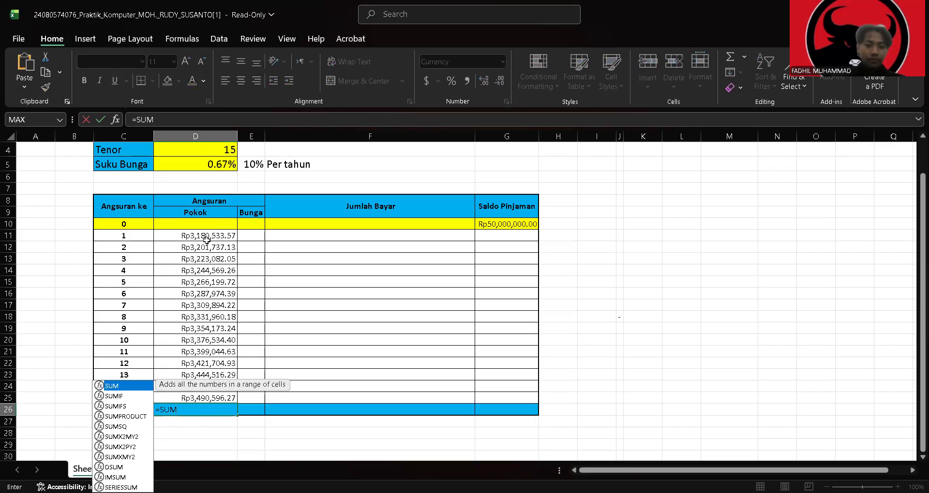
drag(208, 235, 191, 400)
key(Return)
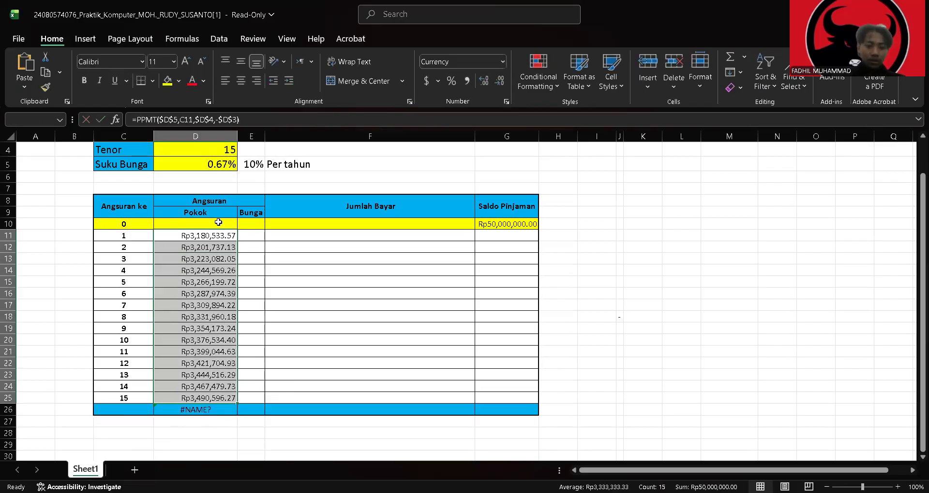
click(214, 235)
click(218, 409)
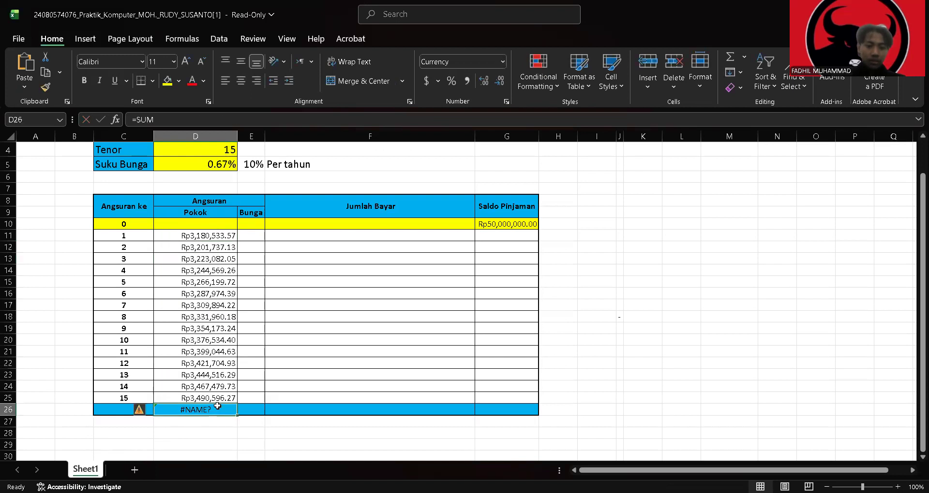
double_click(219, 407)
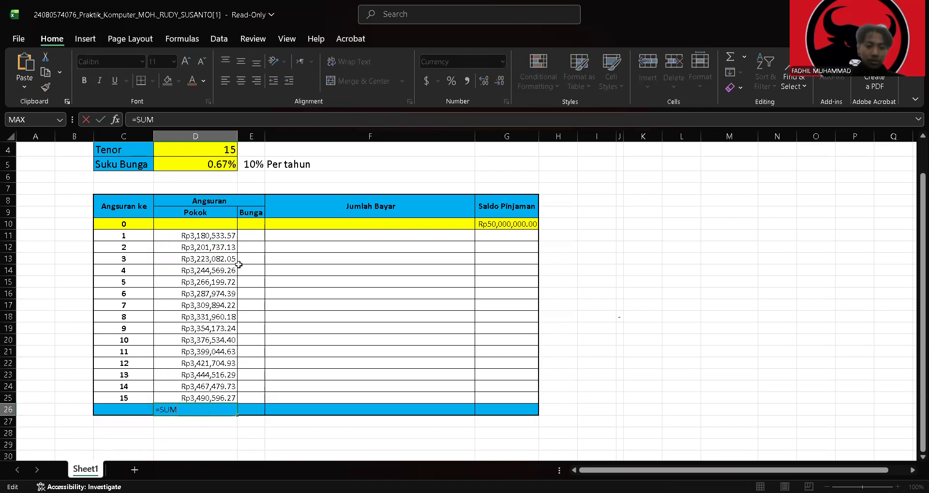
click(226, 235)
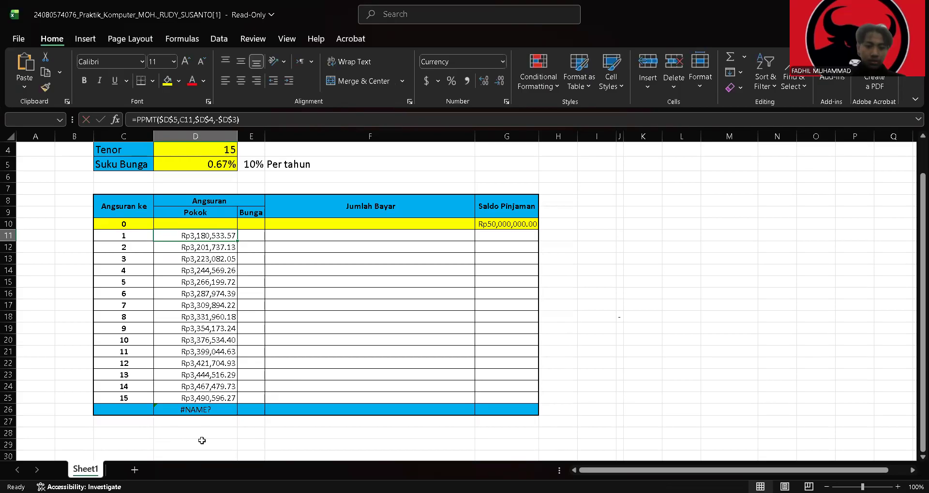
Step: Correct the Pokok total formula in D26 to =SUM(D11:D25)
double_click(205, 411)
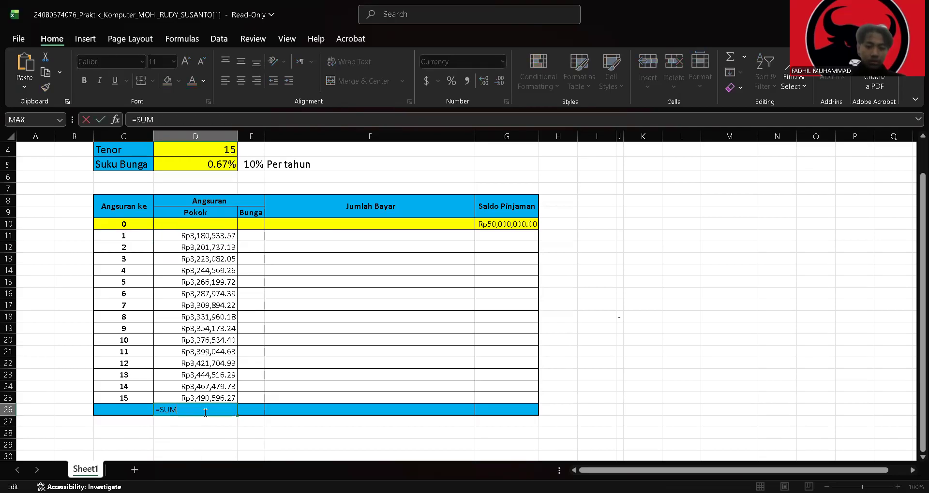
text(()
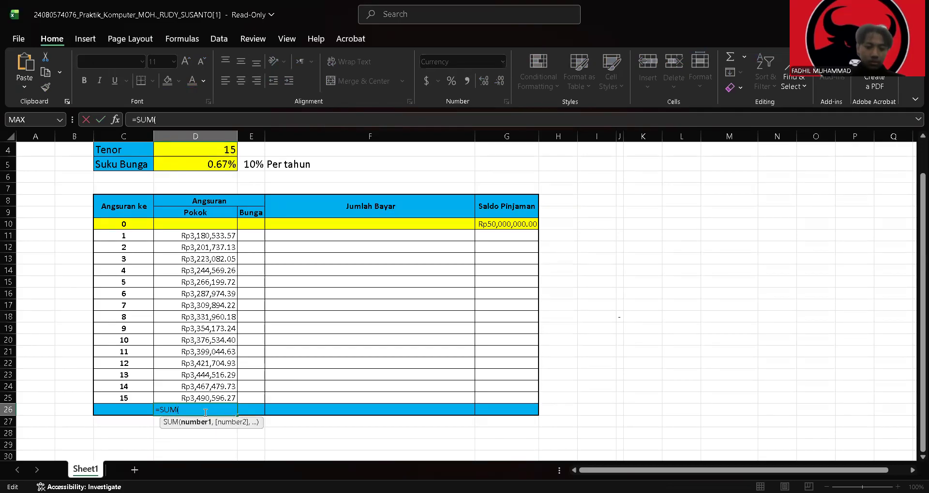
key(BackSpace)
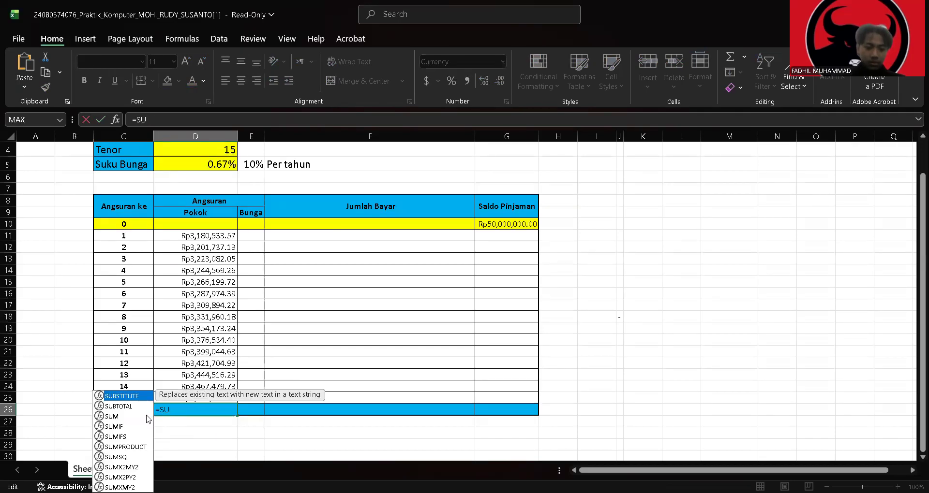
text(()
click(218, 235)
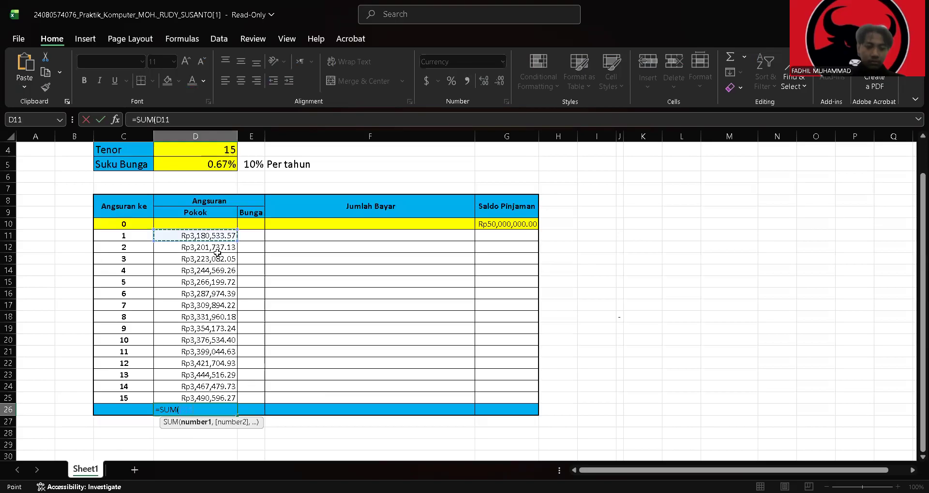
shift+click(204, 399)
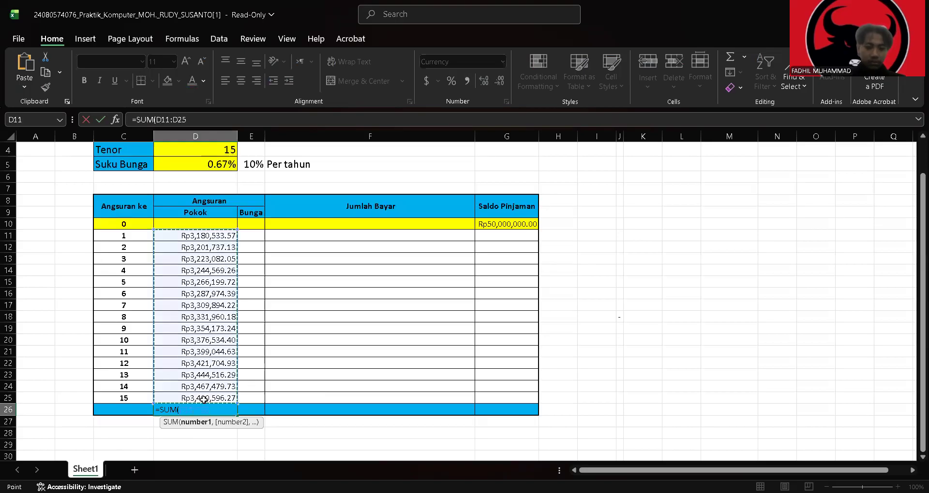
key(Return)
click(216, 408)
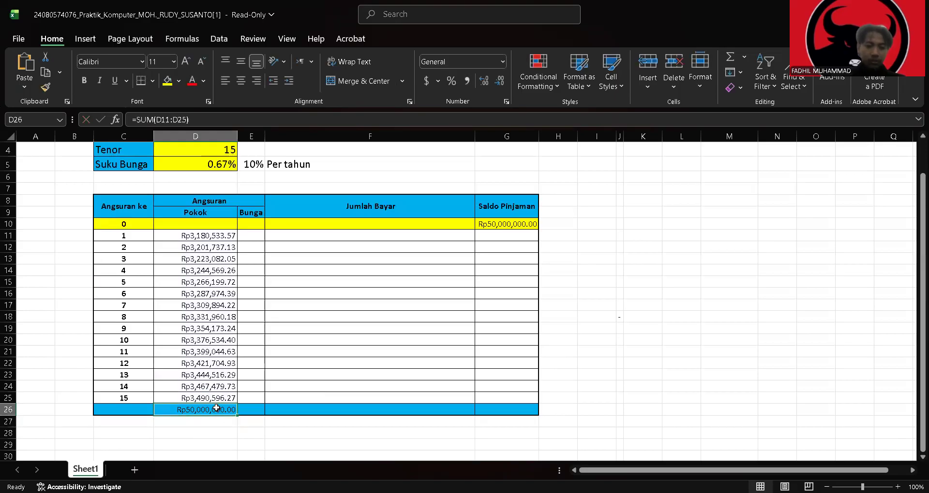
Step: Copy the PPMT formula text from D11 into E11, the first cell of the Bunga column, keeping its references identical
click(249, 233)
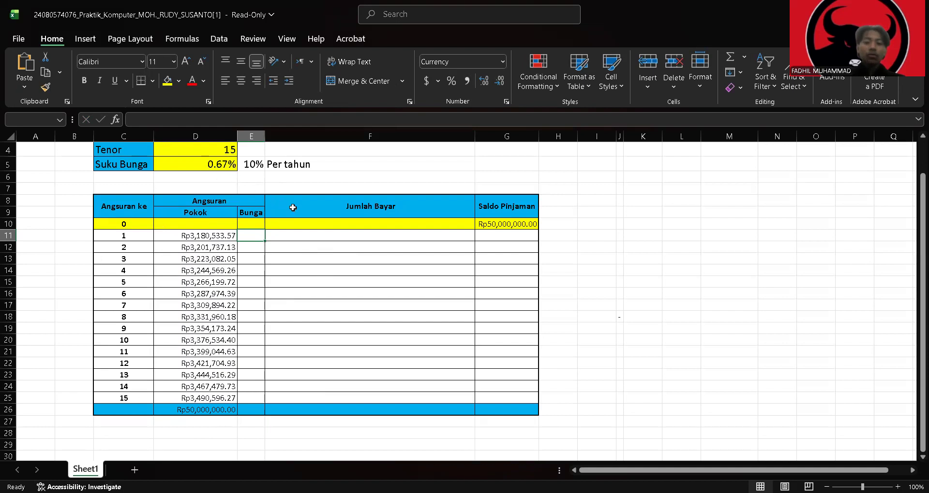
click(195, 236)
click(205, 115)
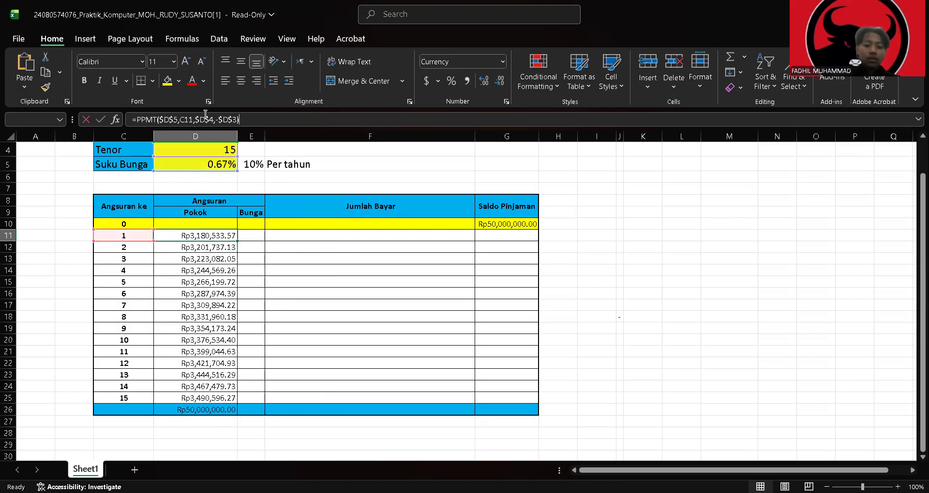
triple_click(205, 115)
key(Escape)
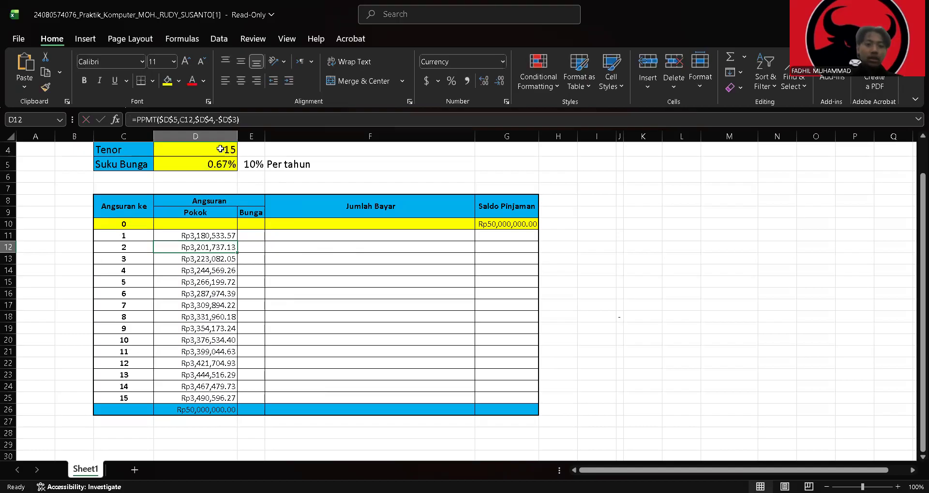
click(251, 236)
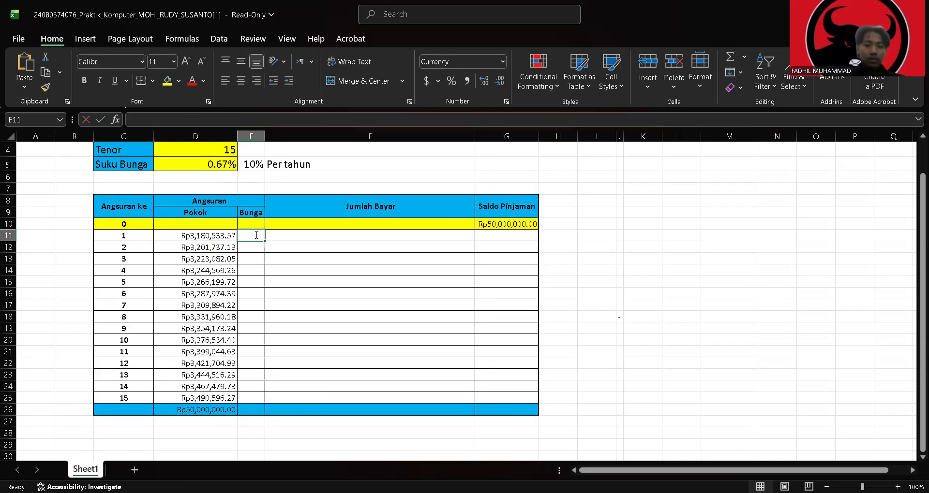
double_click(255, 235)
key(ctrl+v)
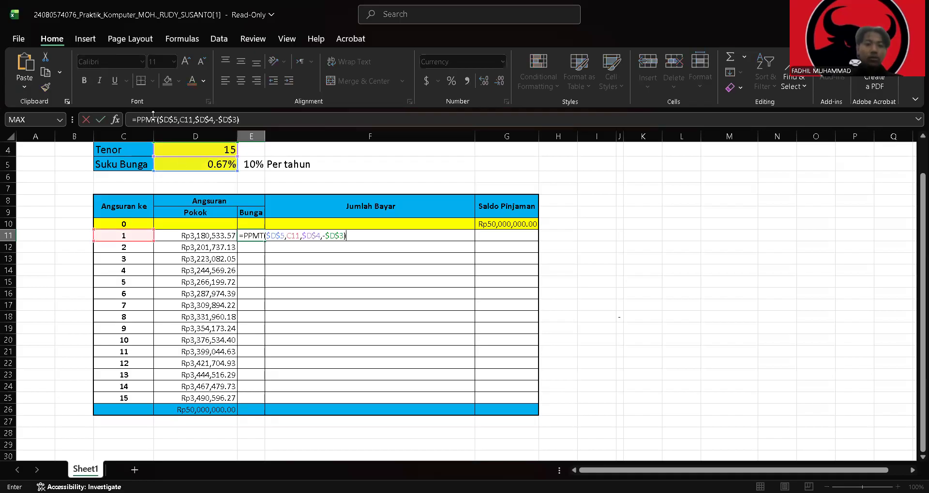
Step: Change the function in E11 from PPMT to IPMT and fill the formula down the Bunga column through E25
click(144, 120)
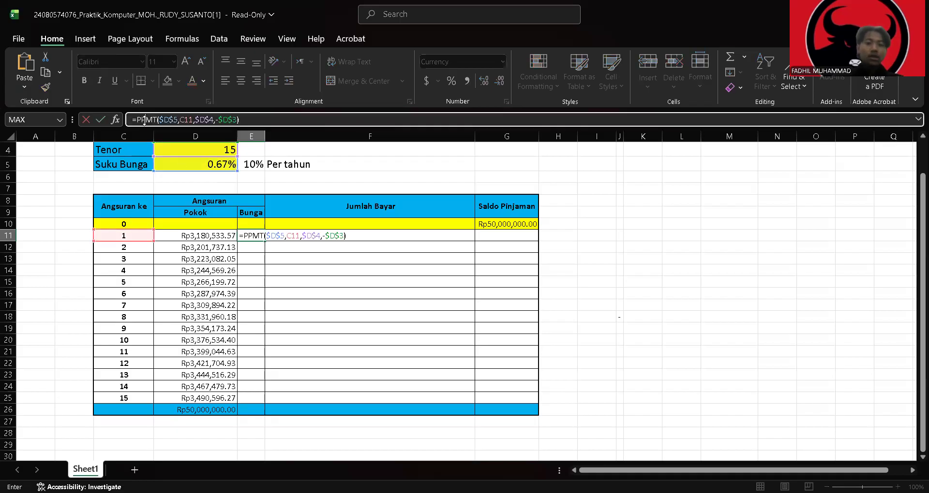
click(143, 120)
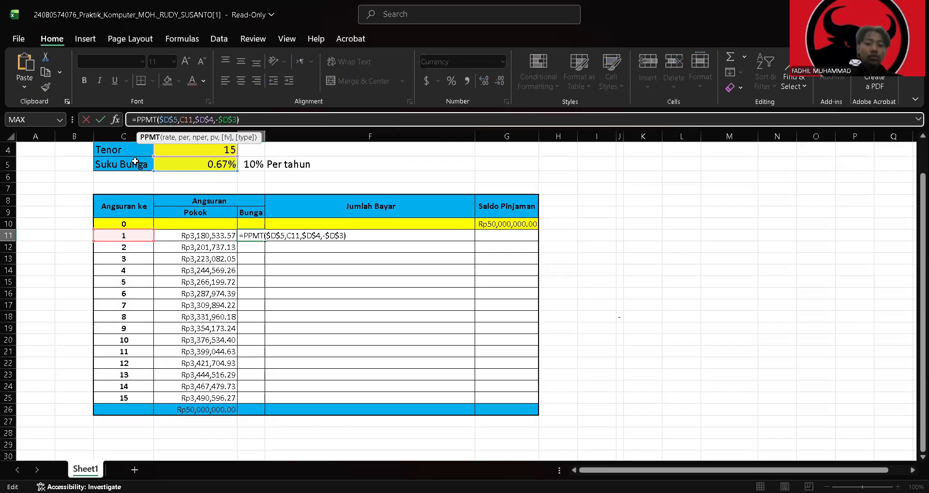
key(Delete)
text(I)
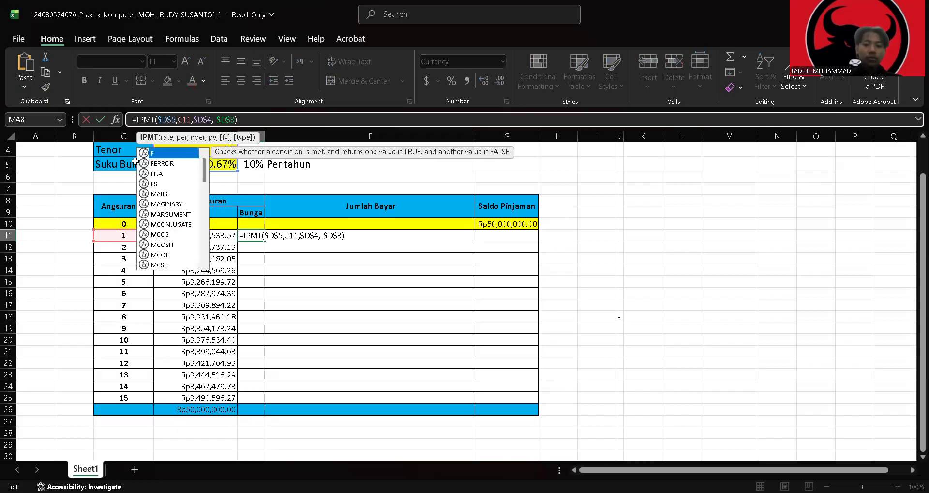
click(255, 236)
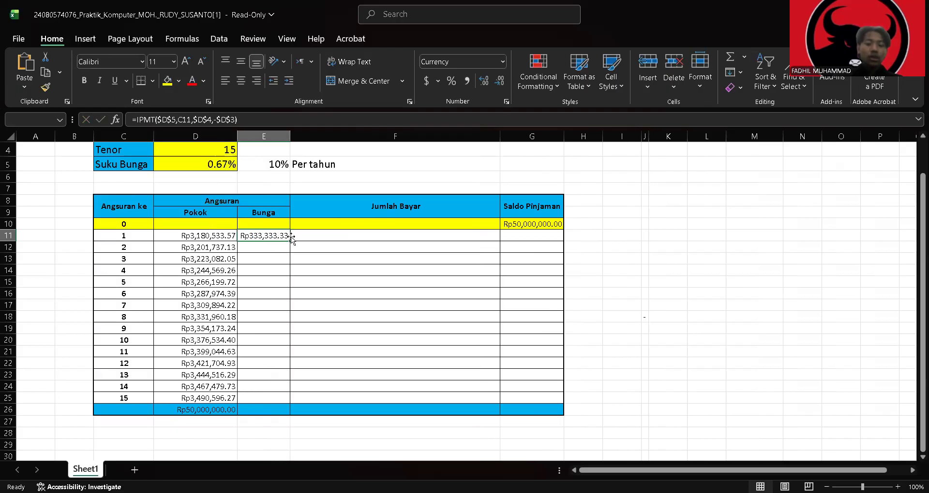
drag(289, 241, 291, 402)
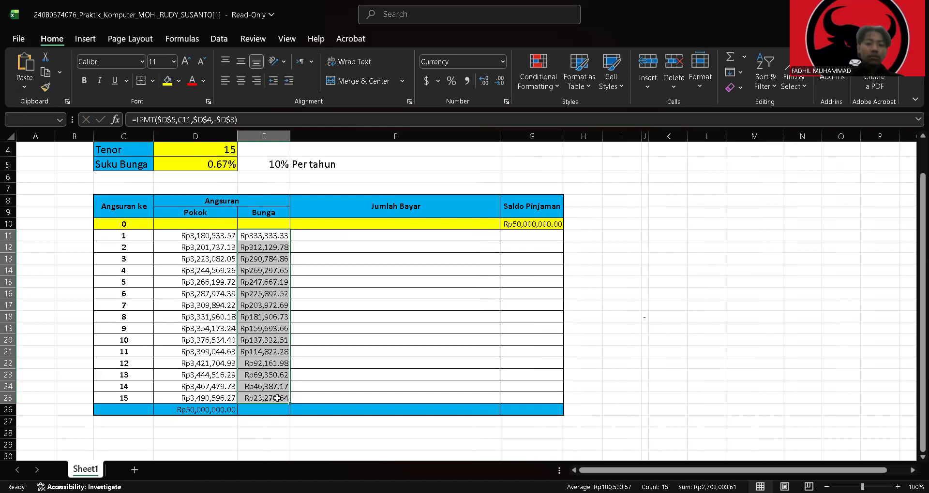
Step: Total the Bunga amounts in E26 with the formula =SUM(E11:E25)
double_click(261, 411)
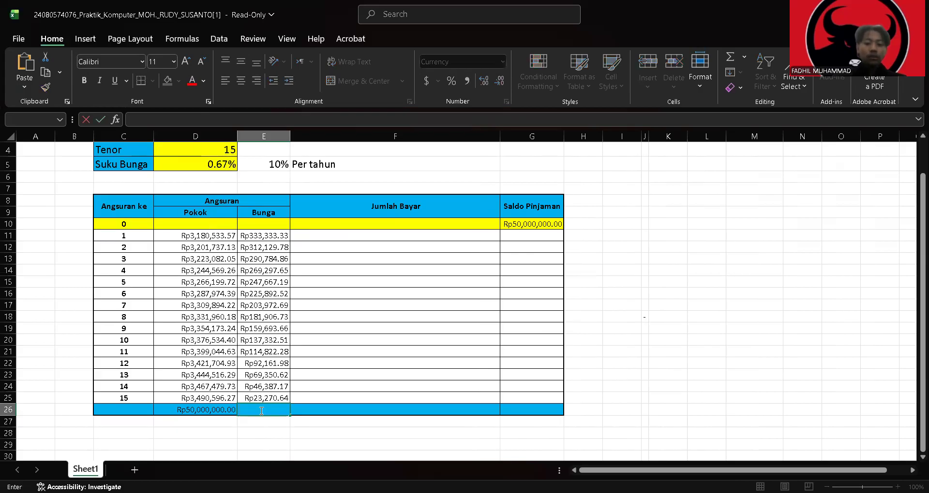
key(BackSpace)
text(=)
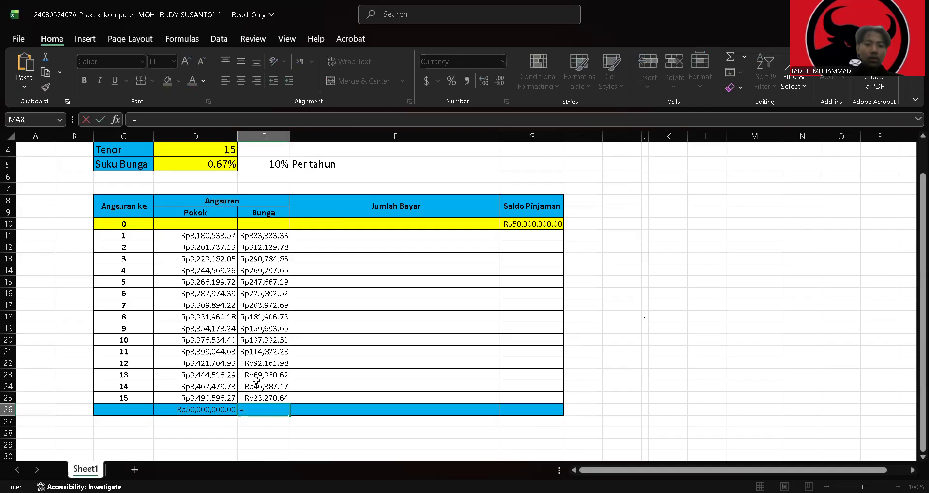
text(SUM)
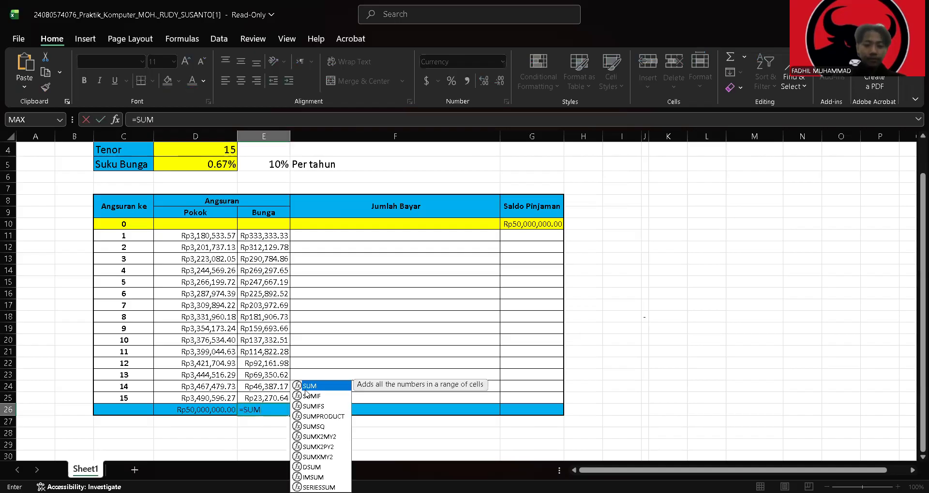
double_click(312, 387)
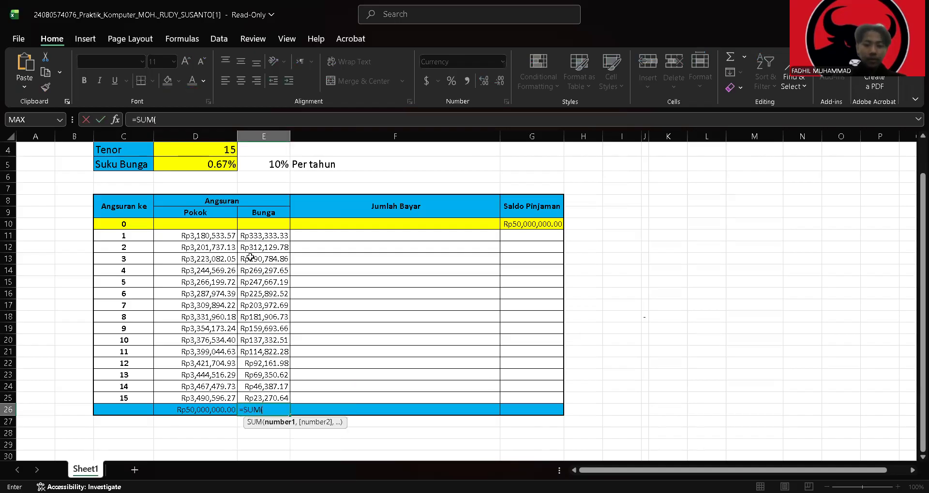
click(254, 237)
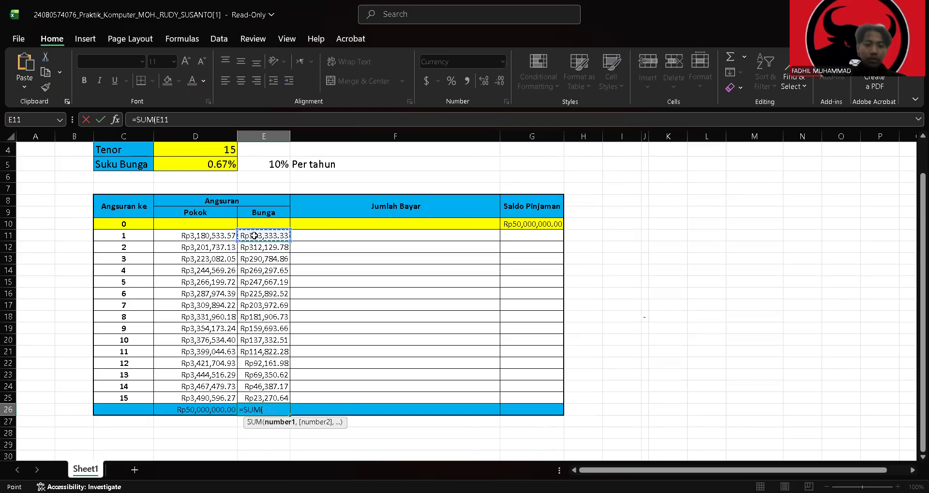
shift+click(260, 393)
key(Return)
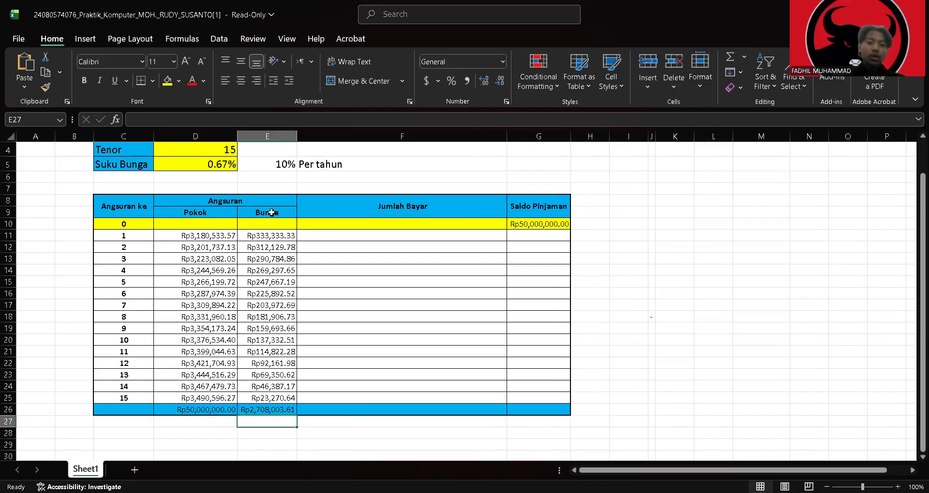
Step: Calculate Jumlah Bayar in F11 with =D11+E11 and fill the formula down through instalment 15 in F25
click(355, 235)
double_click(355, 235)
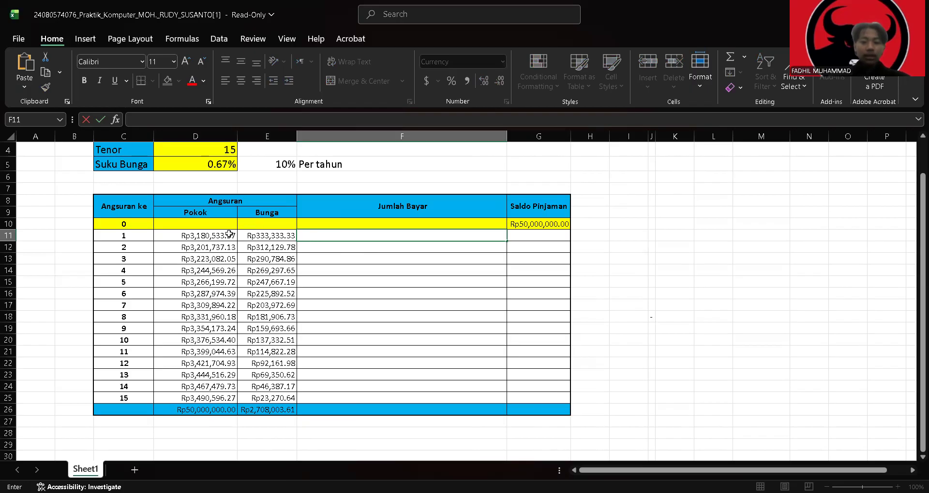
text(=)
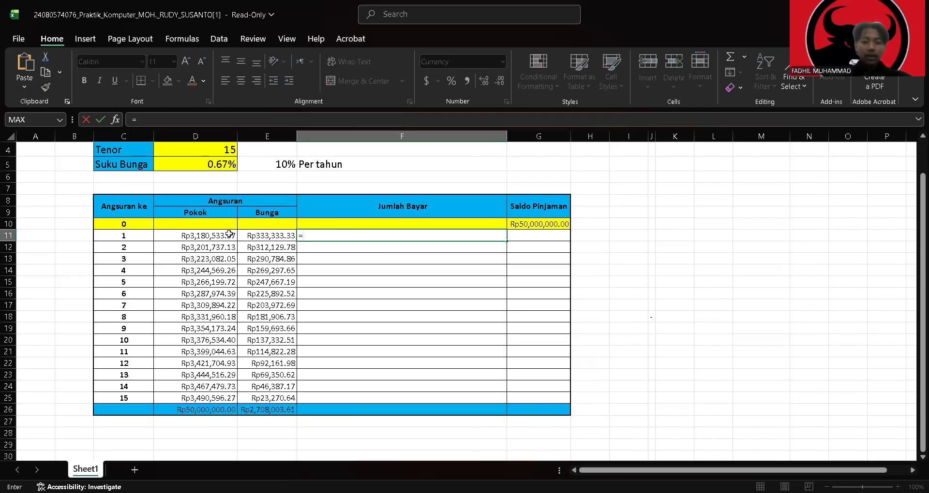
click(188, 239)
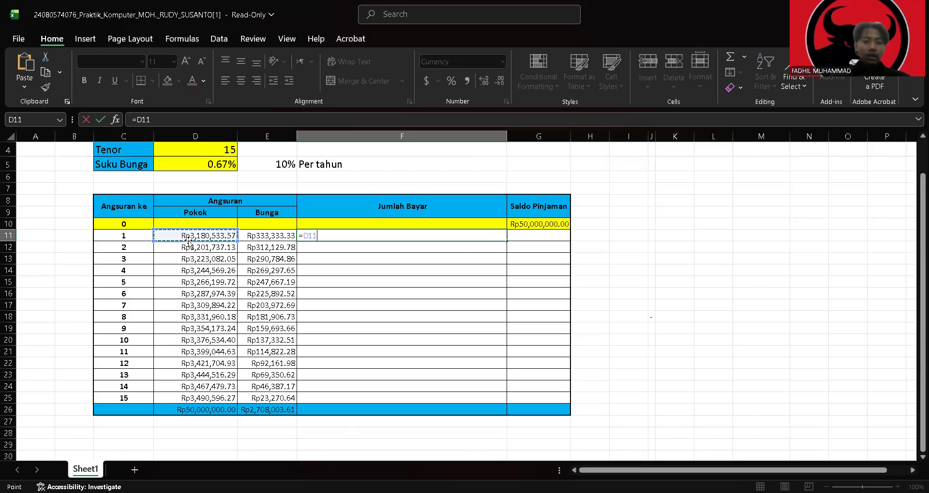
text(=)
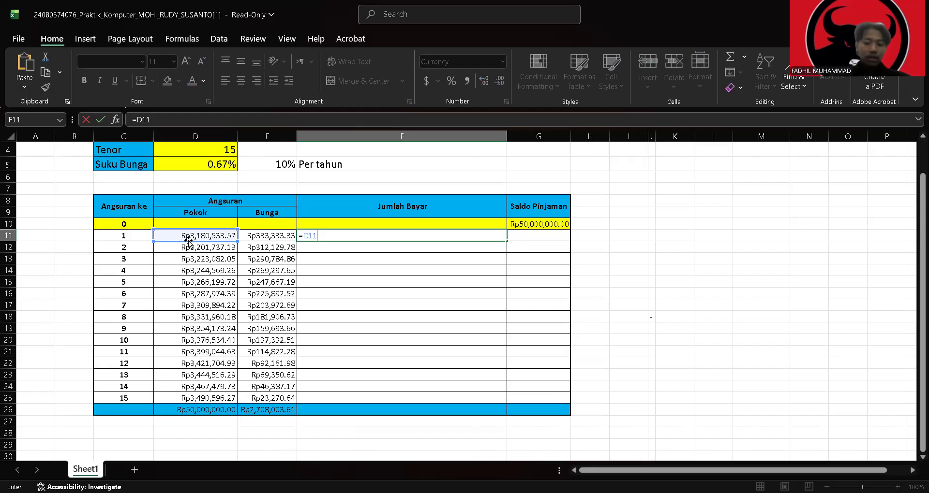
click(247, 236)
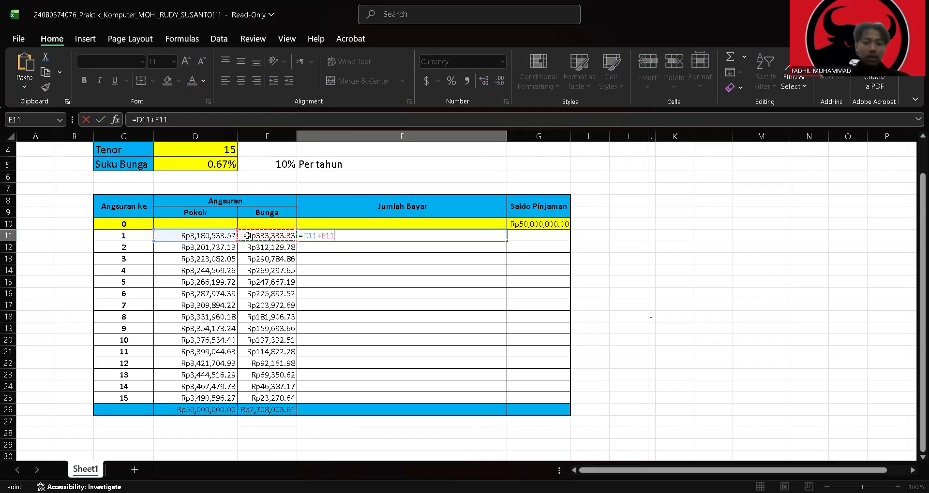
key(Return)
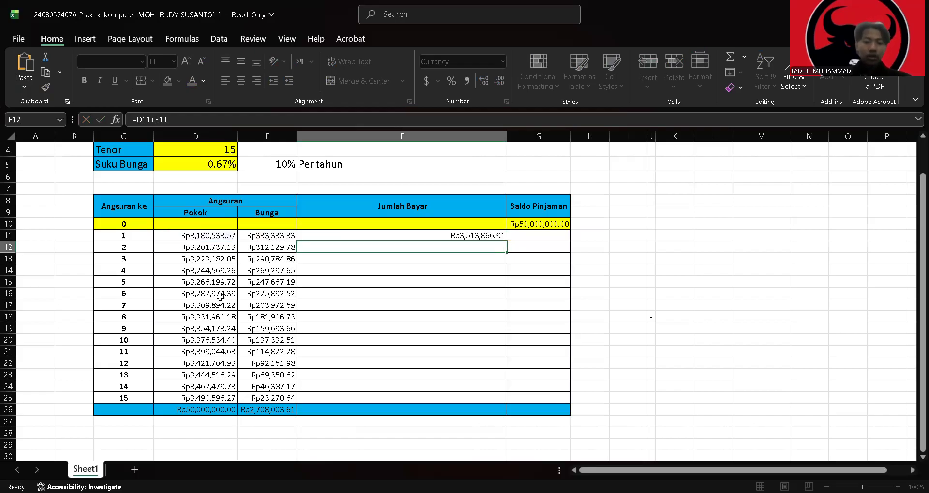
click(466, 237)
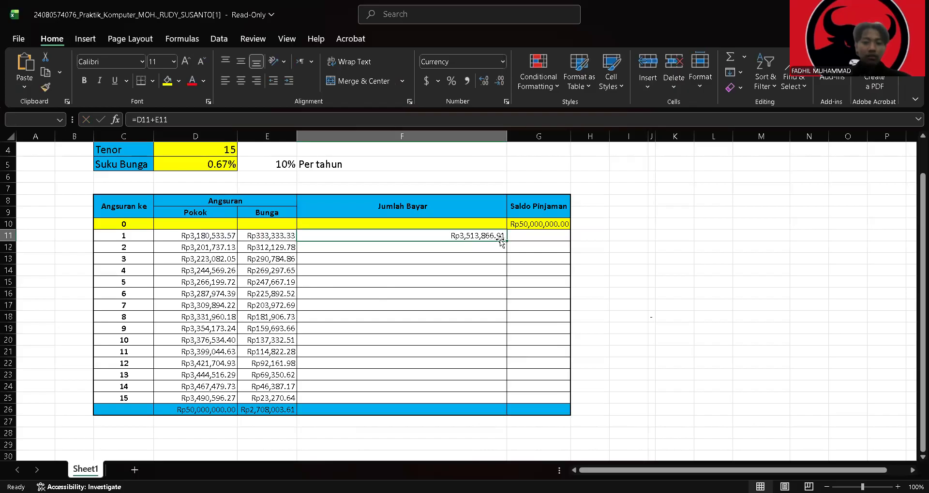
drag(510, 239, 499, 399)
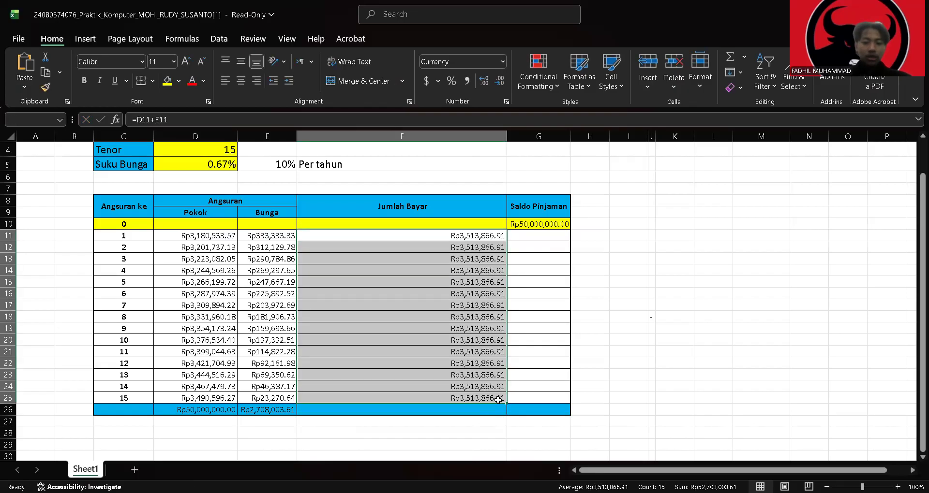
Step: Total the Jumlah Bayar amounts in F26 with the formula =SUM(F11:F25)
double_click(464, 411)
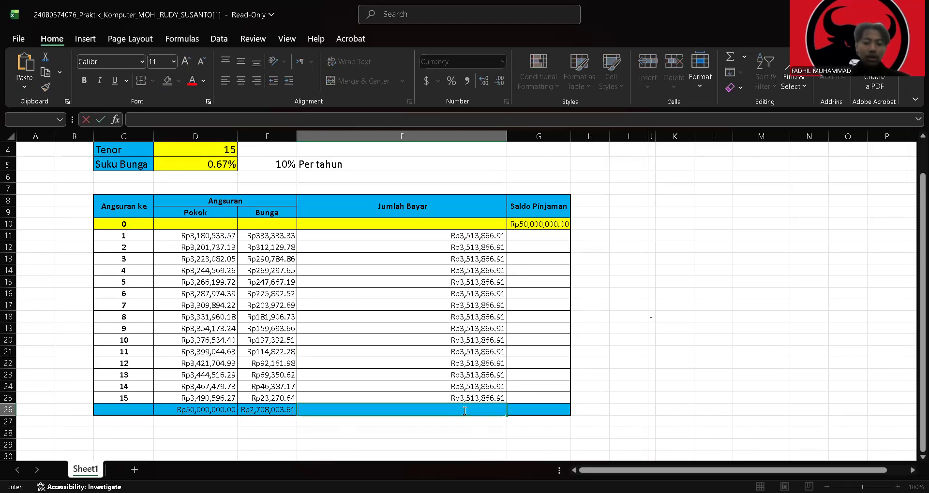
key(BackSpace)
key(BackSpace)
text(=)
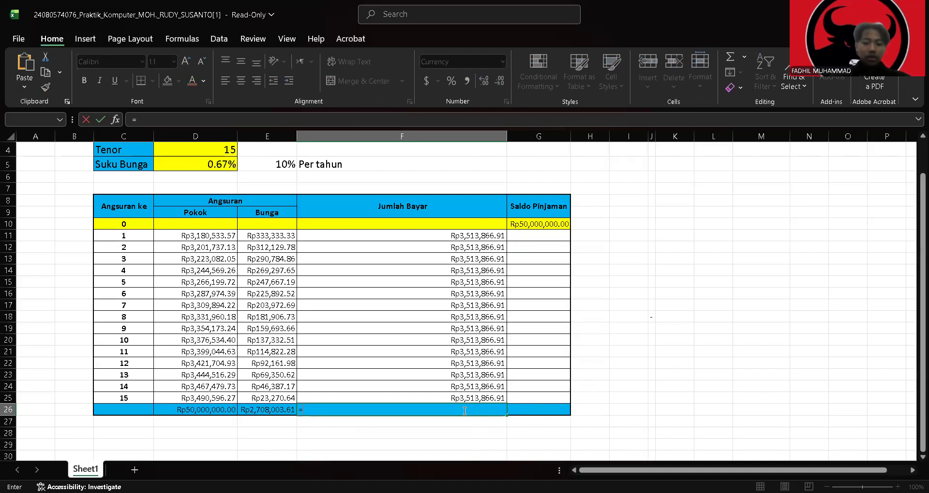
text(SUM)
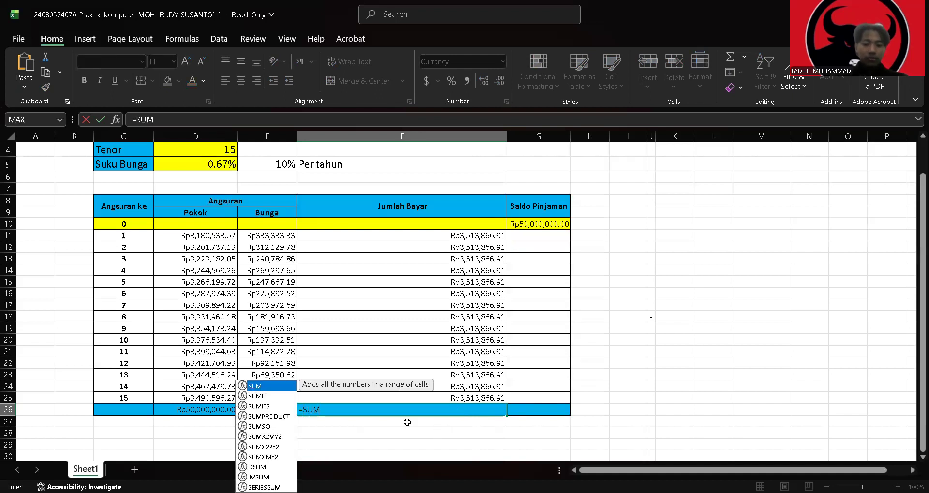
double_click(283, 384)
click(425, 234)
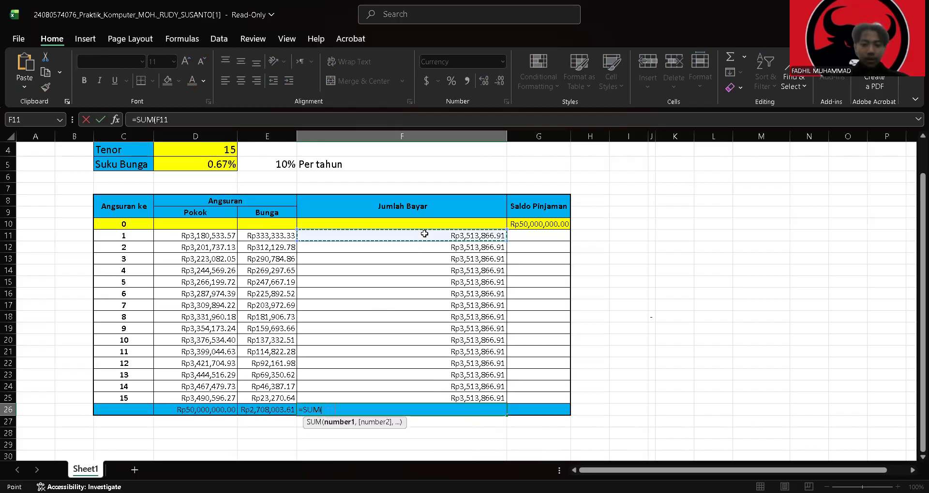
shift+click(429, 399)
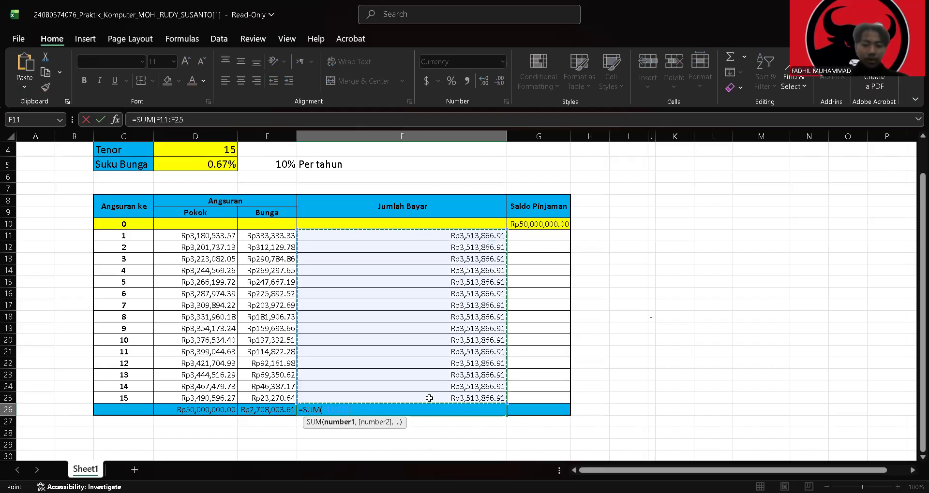
key(Return)
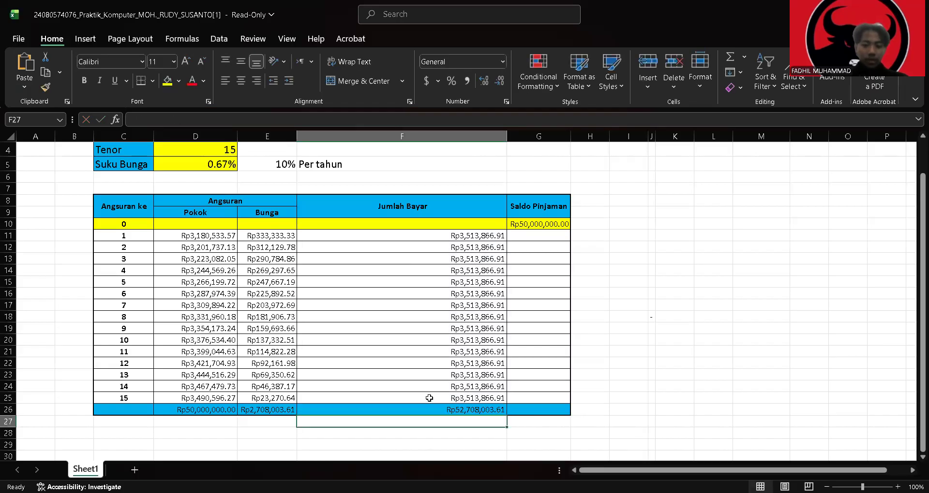
click(458, 411)
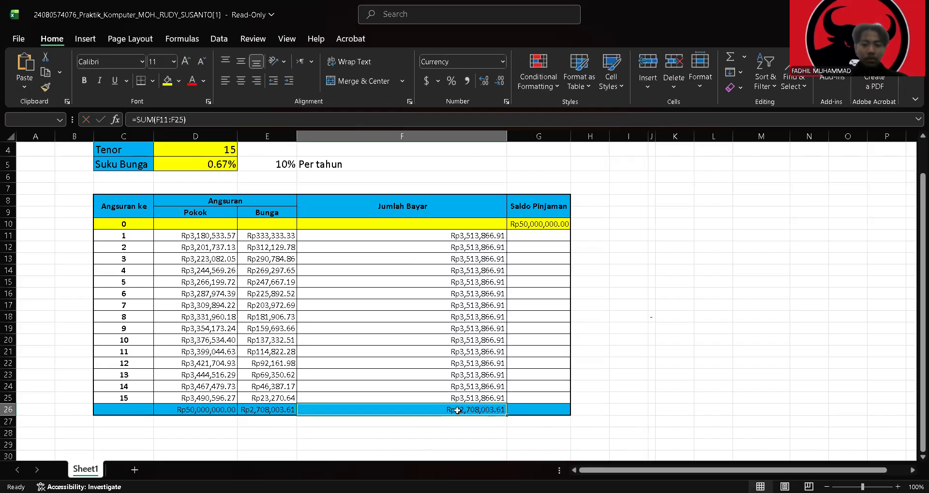
Step: Calculate Saldo Pinjaman in G11 with =G10-D11 and fill the formula down through instalment 15 in G25
click(530, 238)
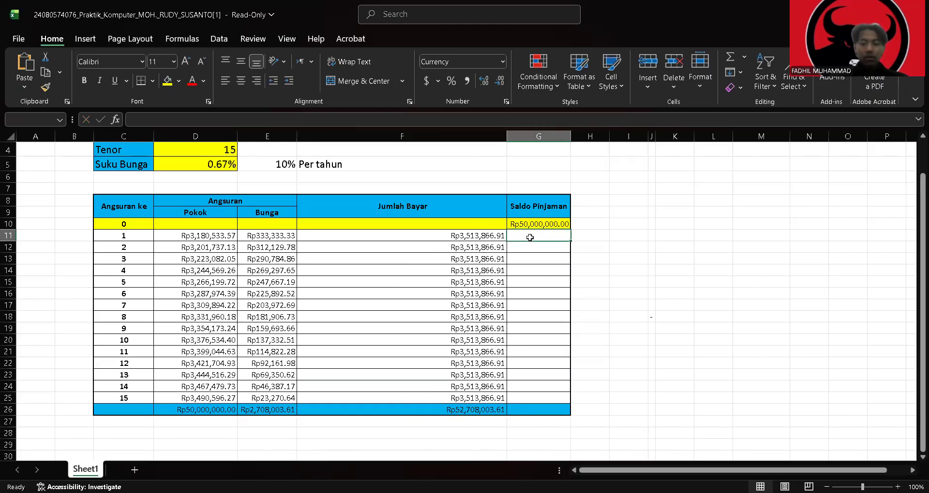
text(=)
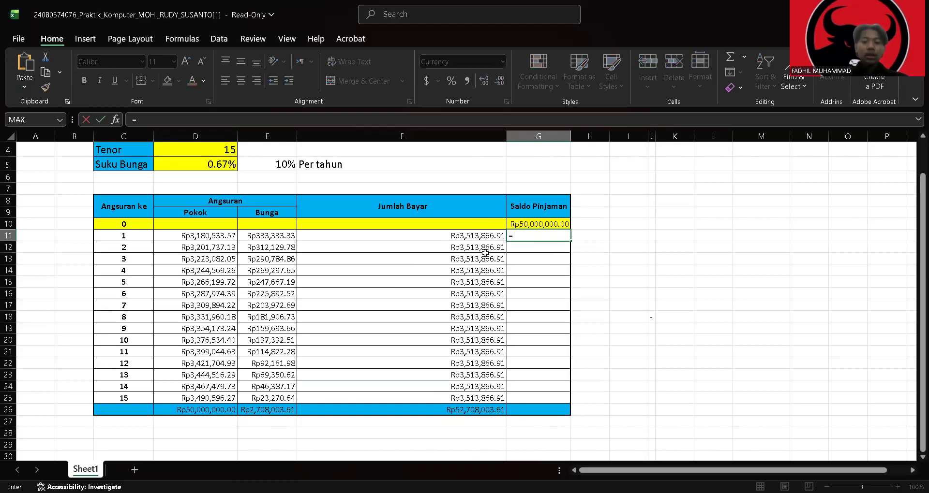
click(521, 221)
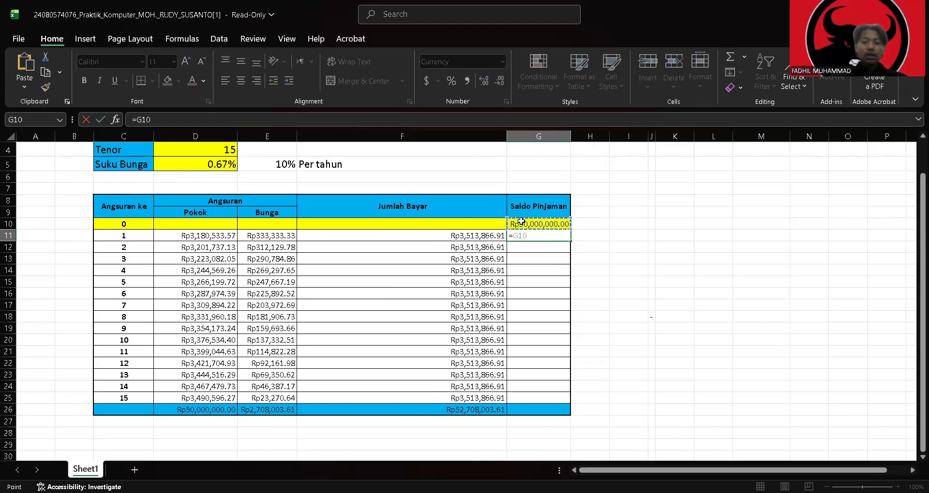
text(-)
click(482, 236)
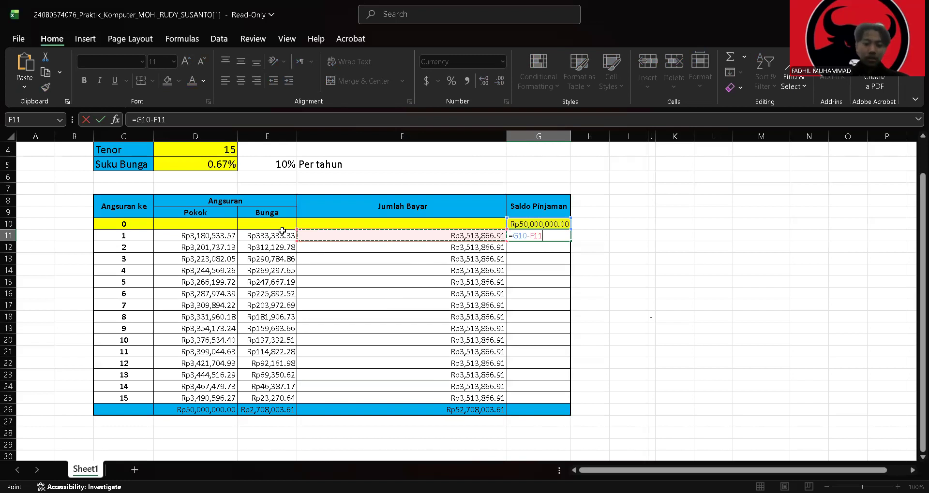
click(232, 236)
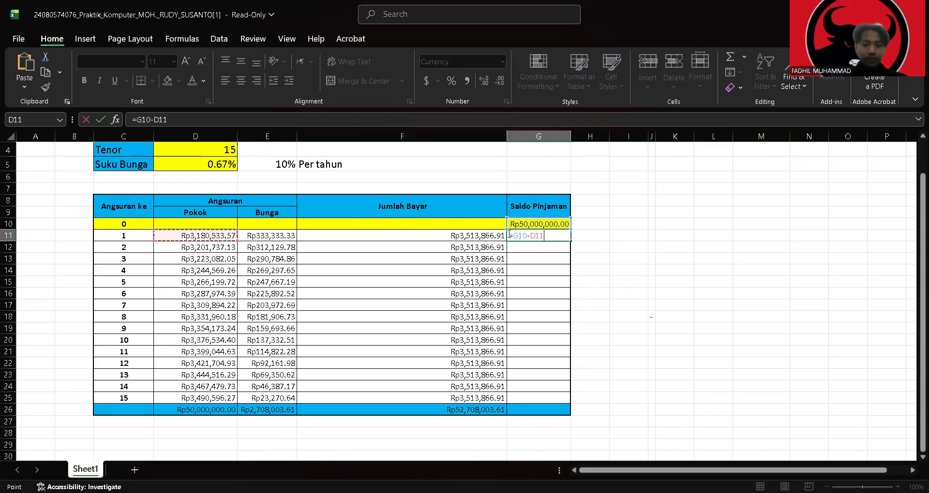
key(Return)
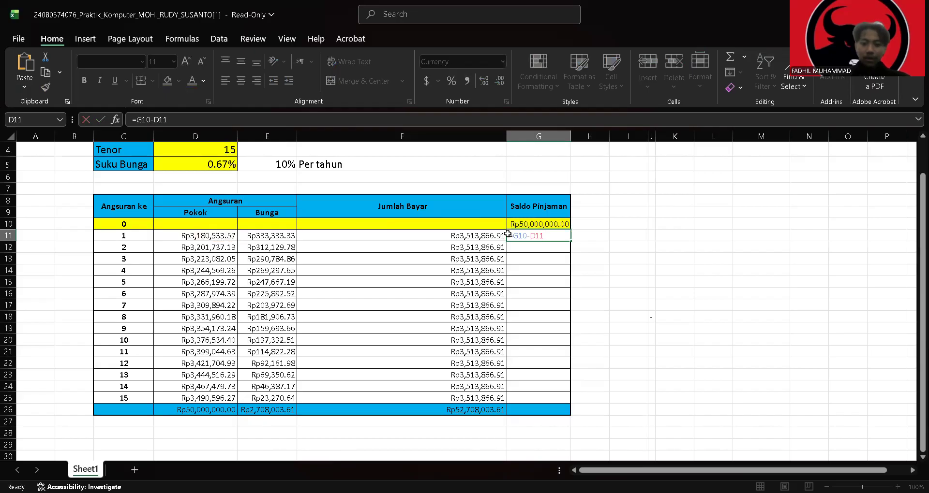
click(553, 235)
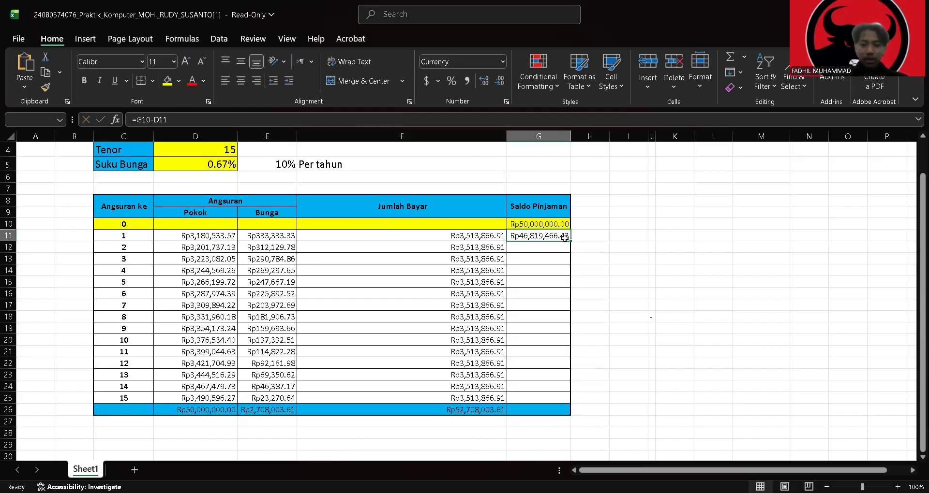
drag(568, 240, 578, 400)
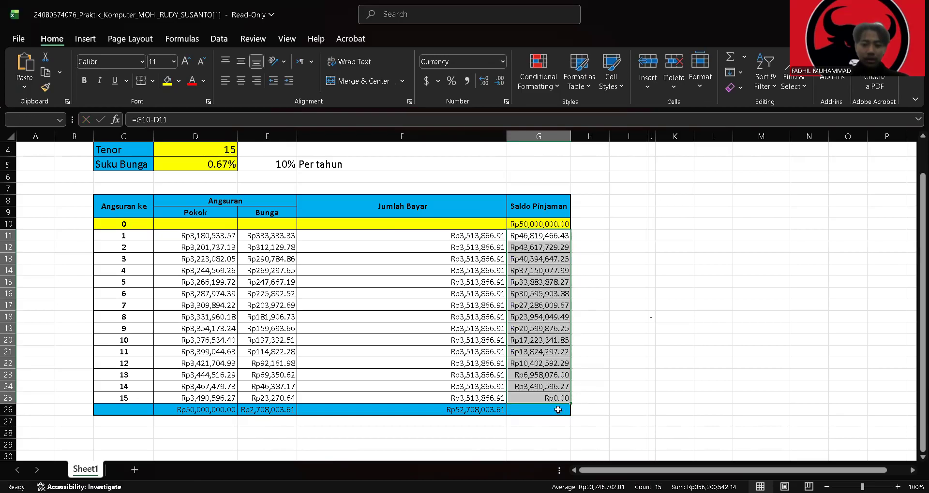
Step: Total the Saldo Pinjaman balances in G26 with the formula =SUM(G11:G25)
click(553, 408)
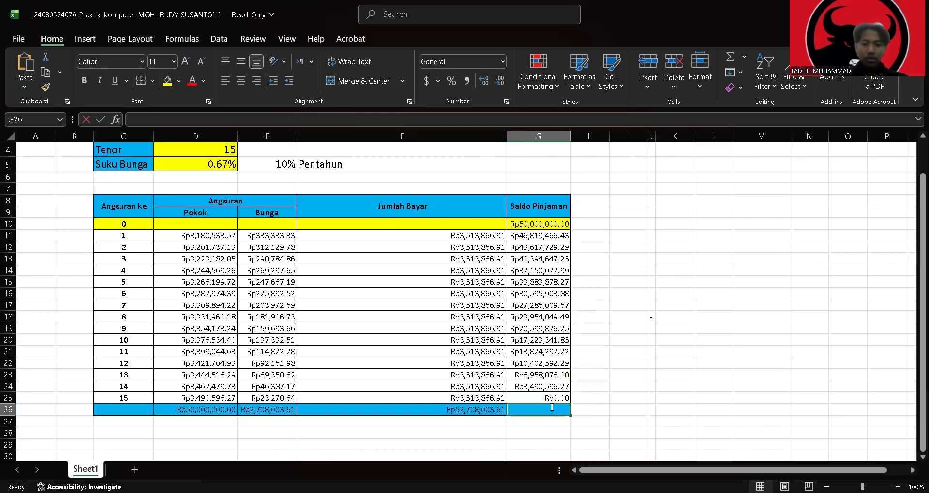
double_click(551, 407)
text(S)
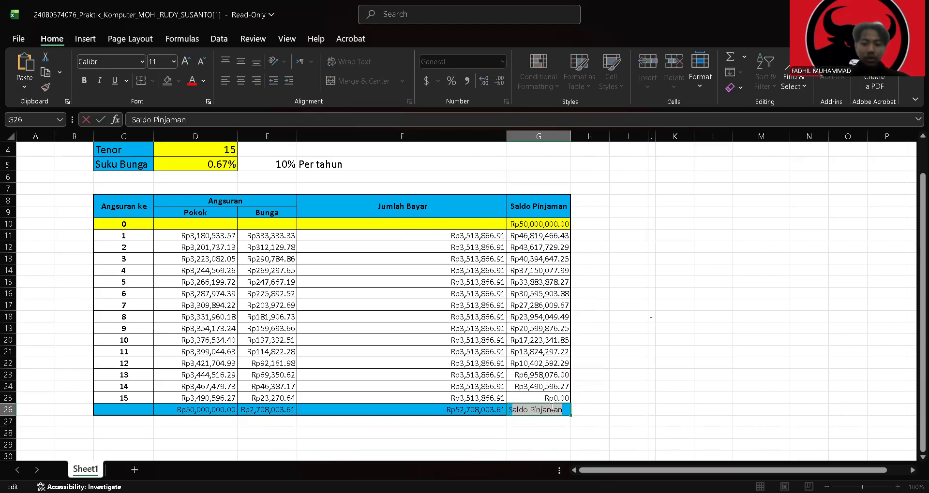
key(BackSpace)
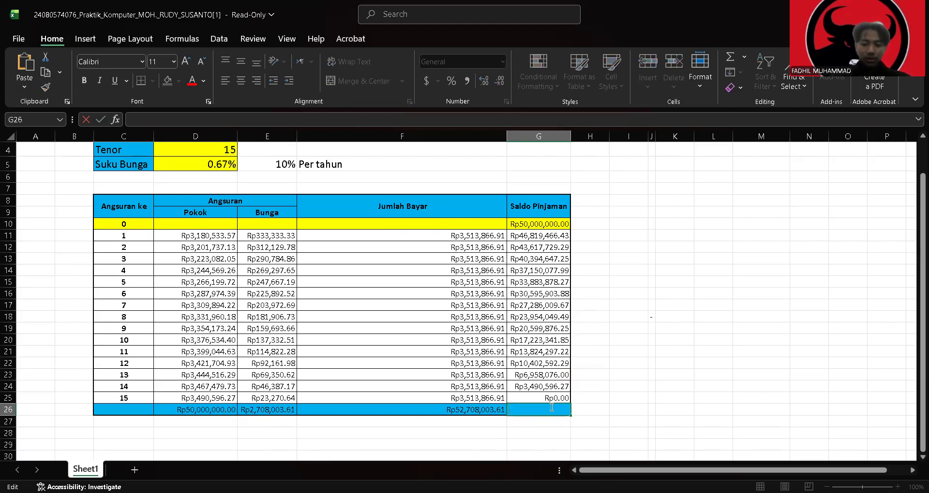
text(=)
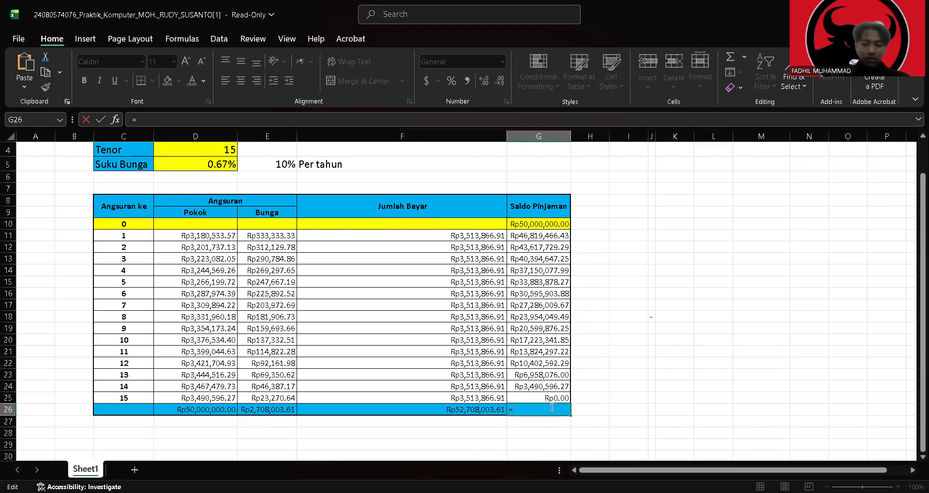
text(DUM)
key(BackSpace)
key(BackSpace)
key(BackSpace)
text(SUM)
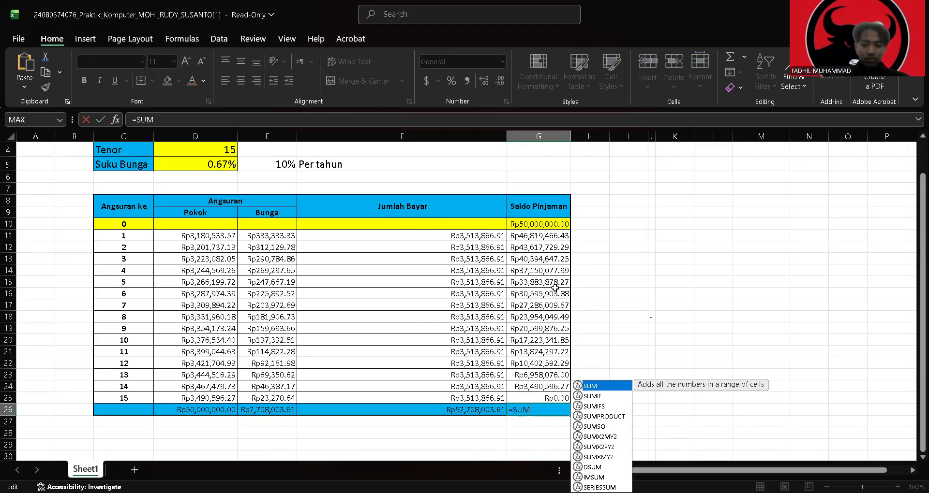
double_click(594, 387)
click(523, 236)
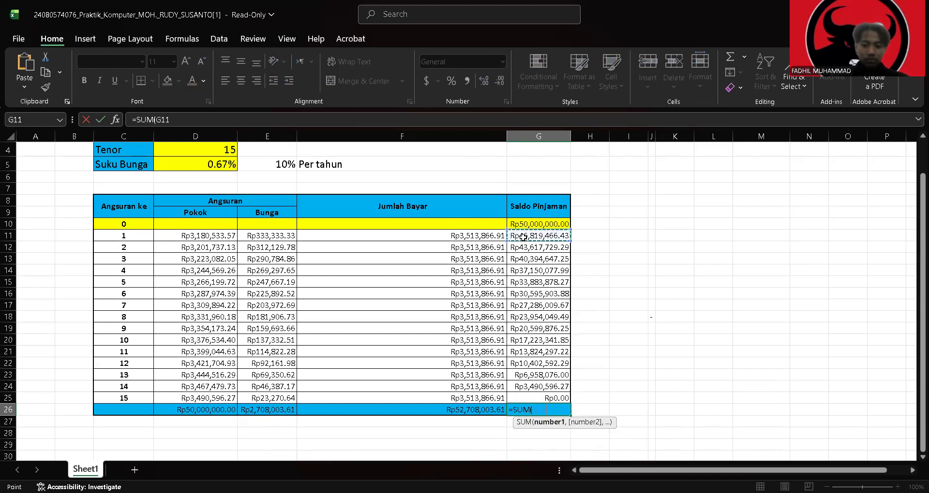
shift+click(538, 398)
key(Return)
click(555, 409)
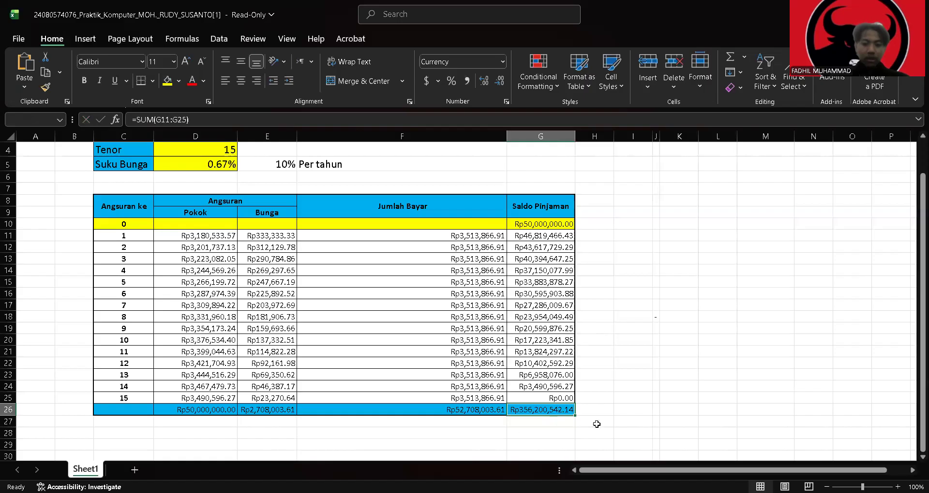
click(510, 433)
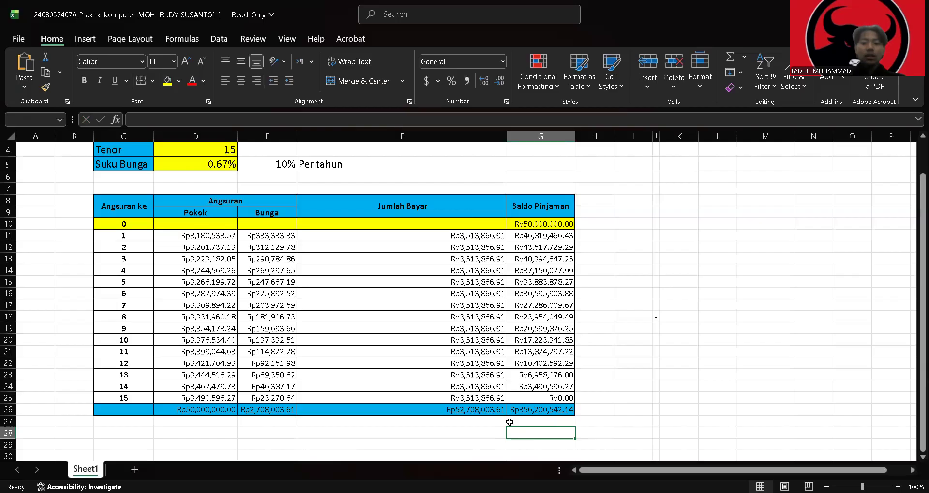
Step: Review the whole instalment table, from the title and loan details to the totals row
scroll(510, 423, down, 2)
scroll(509, 422, down, 1)
scroll(509, 422, up, 3)
scroll(509, 422, right, 2)
scroll(509, 422, left, 2)
scroll(509, 423, up, 1)
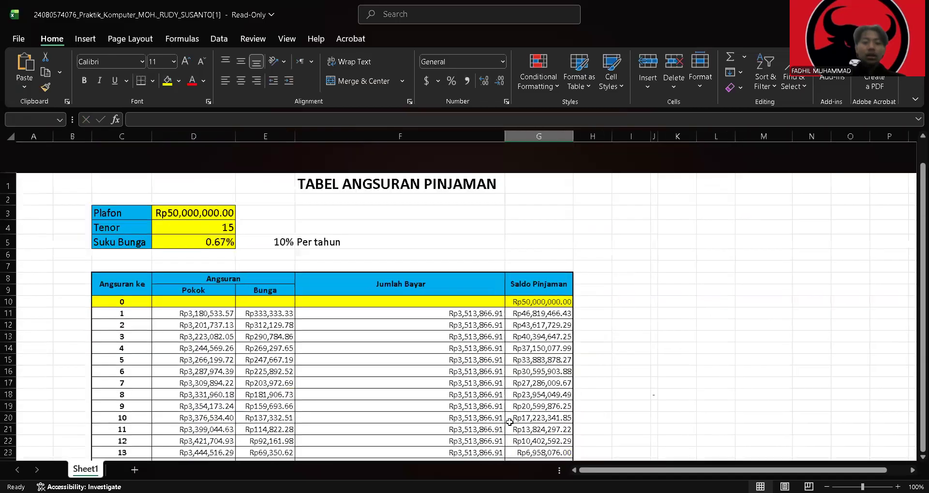
scroll(510, 422, down, 2)
scroll(509, 422, up, 1)
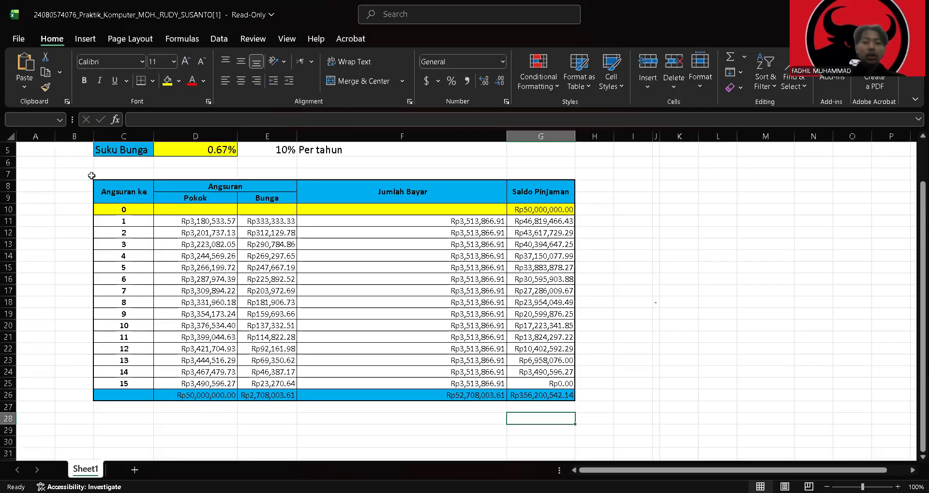
Step: Set the font size of the instalment table range B7:H27 to 14
drag(77, 174, 116, 174)
drag(245, 271, 609, 405)
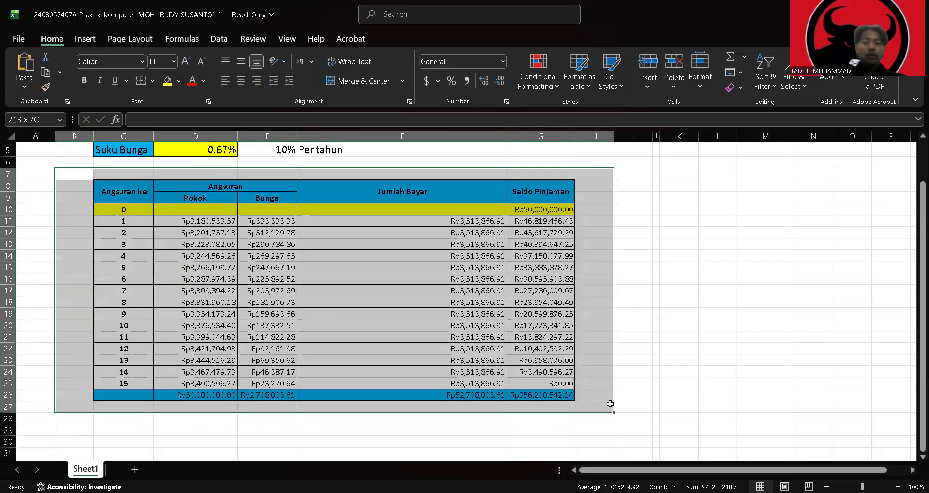
click(174, 62)
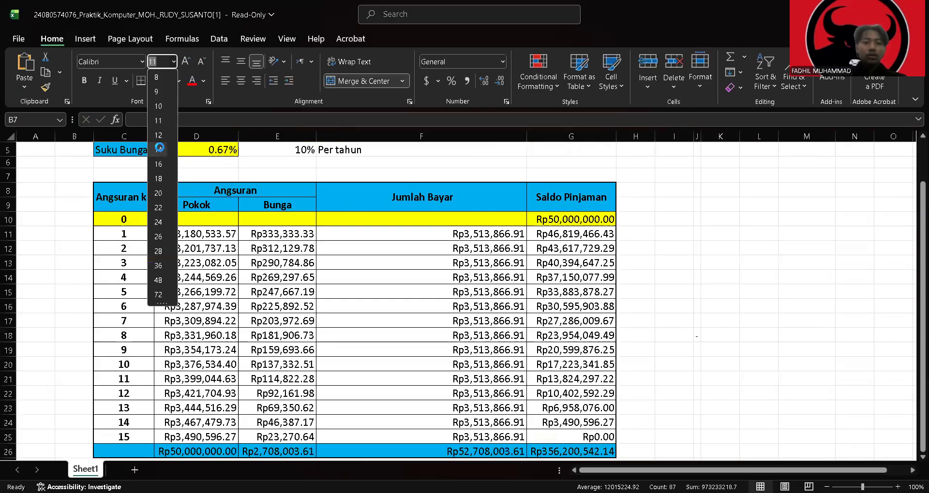
click(160, 150)
drag(160, 148, 457, 275)
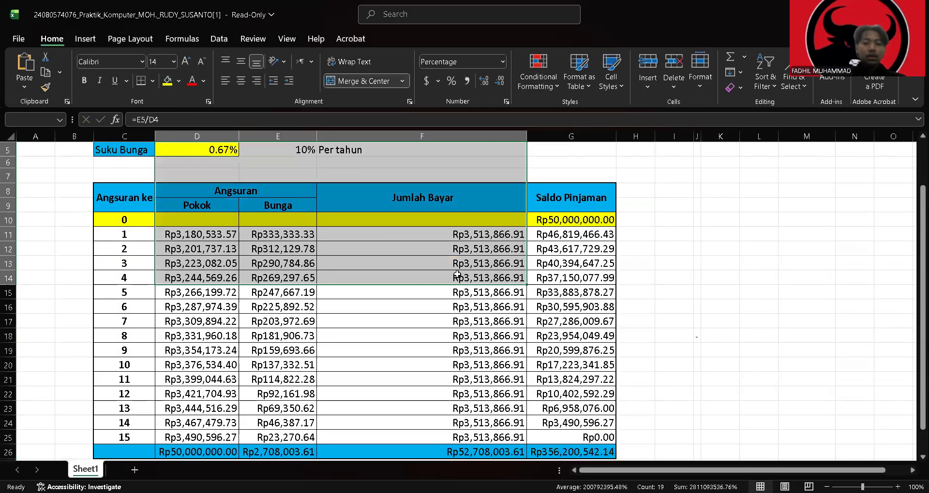
click(439, 249)
Step: Examine the Pokok formula in D11 and the Bunga formula in E11 against the loan details and instalment rows
scroll(441, 250, down, 1)
scroll(441, 250, up, 3)
scroll(441, 251, down, 3)
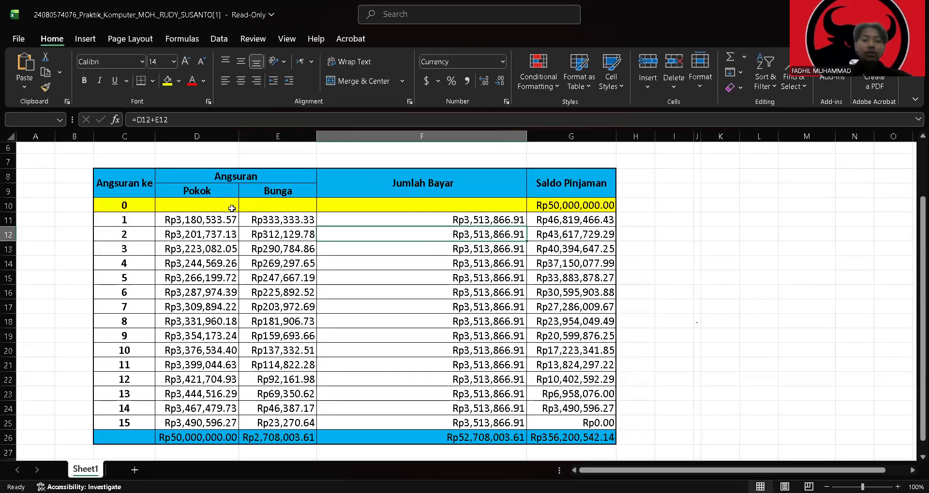
click(219, 223)
scroll(218, 223, up, 1)
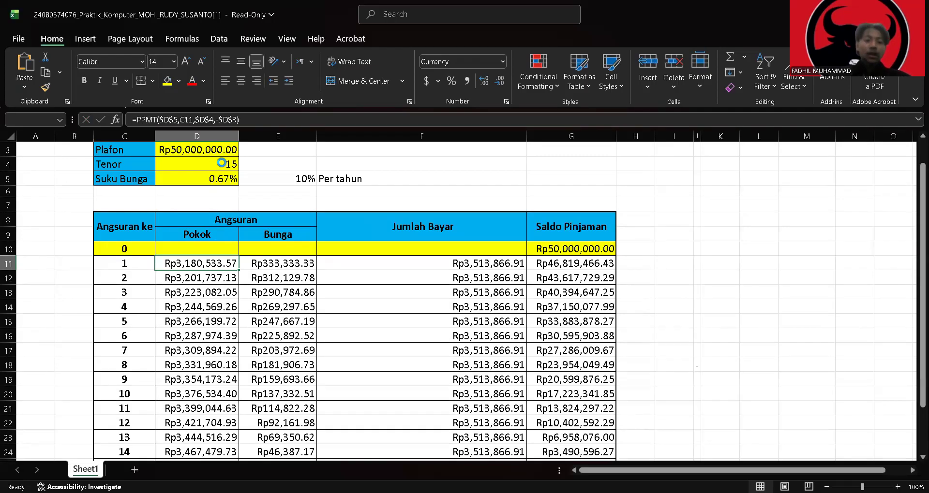
scroll(221, 295, down, 3)
scroll(221, 295, up, 2)
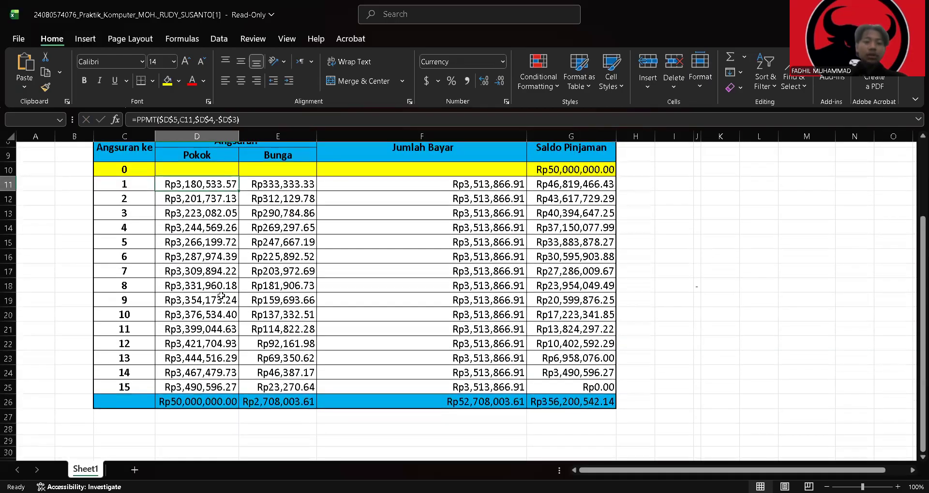
scroll(221, 296, up, 1)
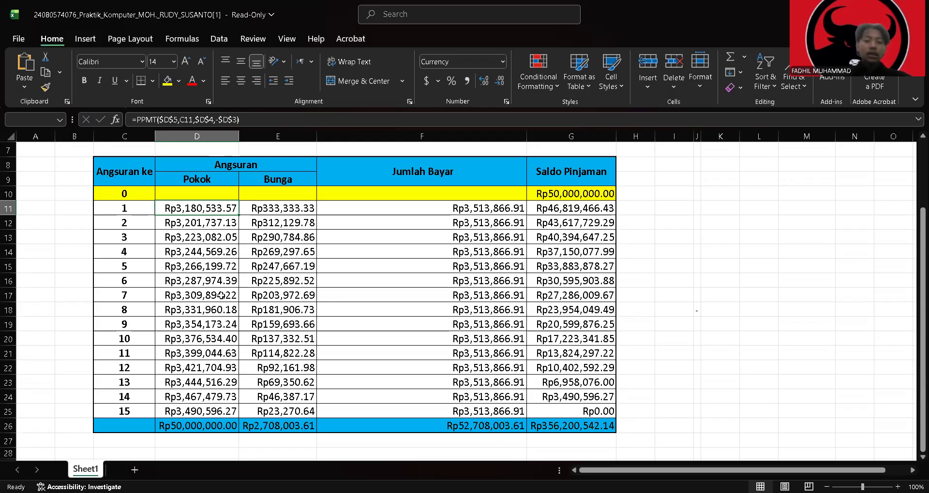
click(295, 211)
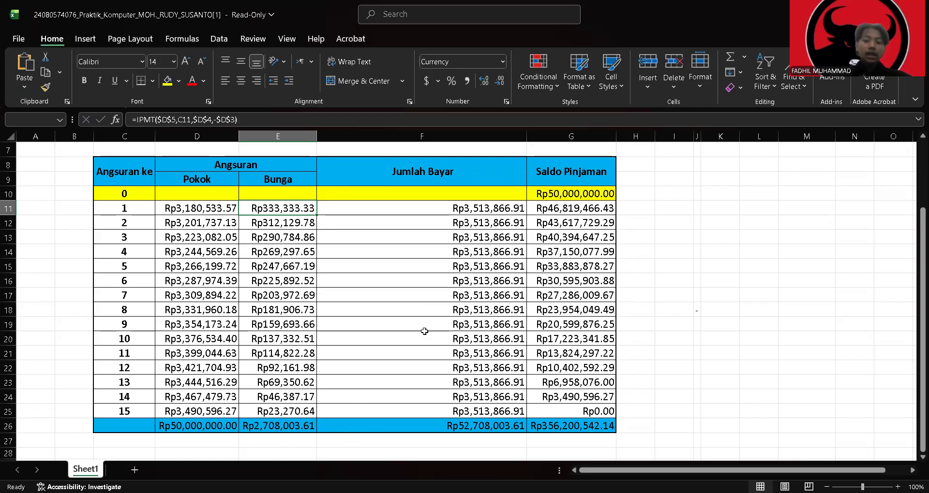
scroll(424, 331, right, 2)
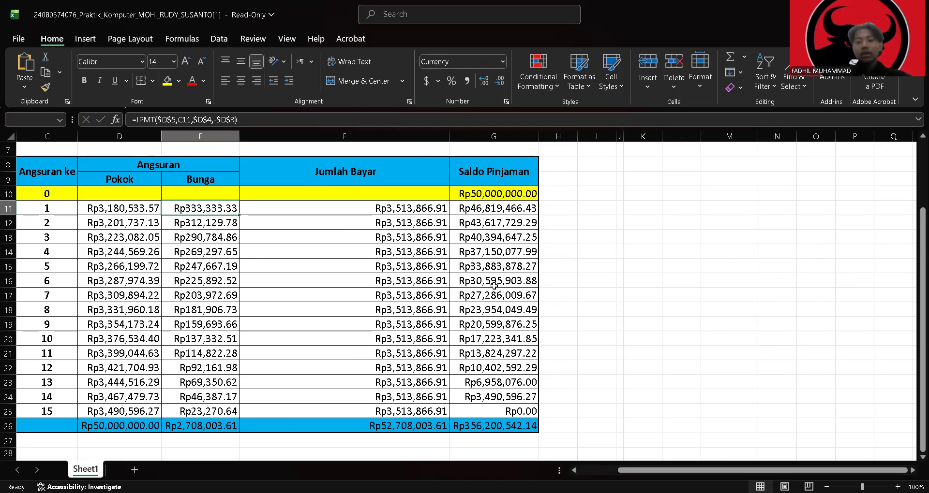
scroll(438, 413, right, 1)
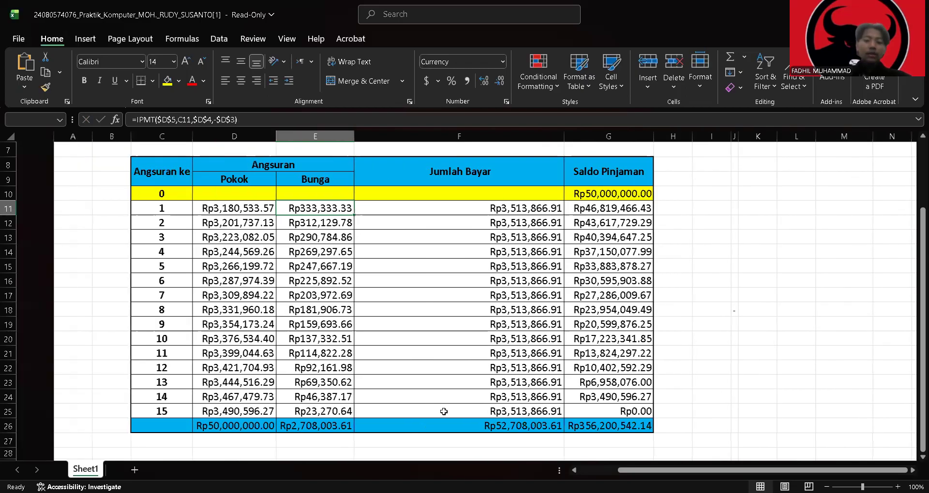
Step: Recheck the Pokok formula in D11 against the Plafon, Tenor and Suku Bunga cells and the instalment rows down to the totals
scroll(444, 412, up, 2)
scroll(443, 411, left, 3)
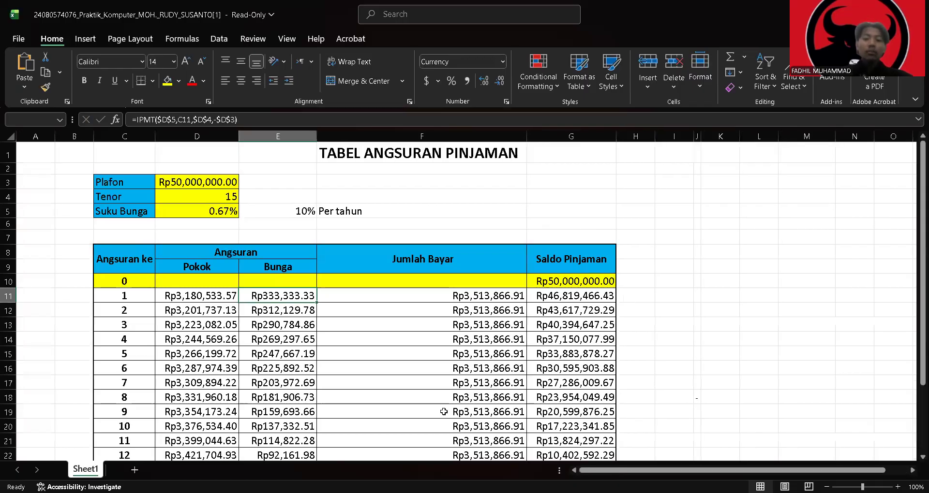
scroll(444, 411, down, 2)
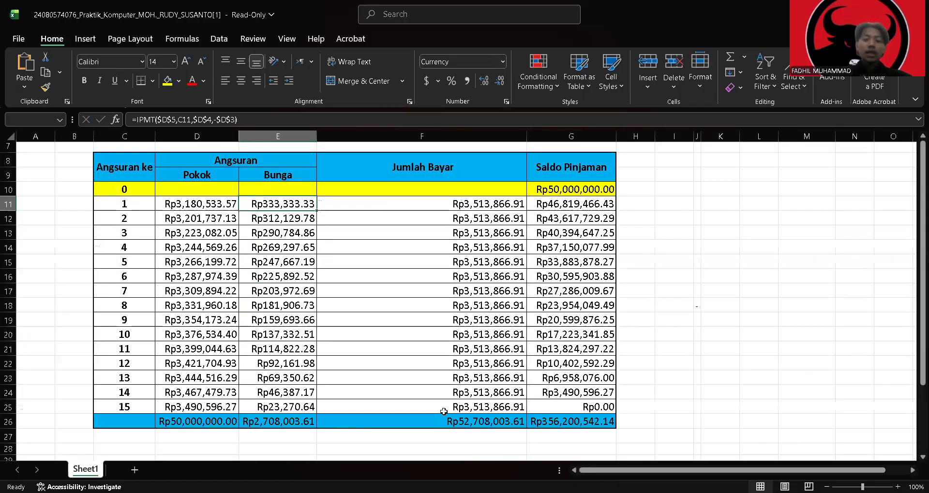
click(173, 207)
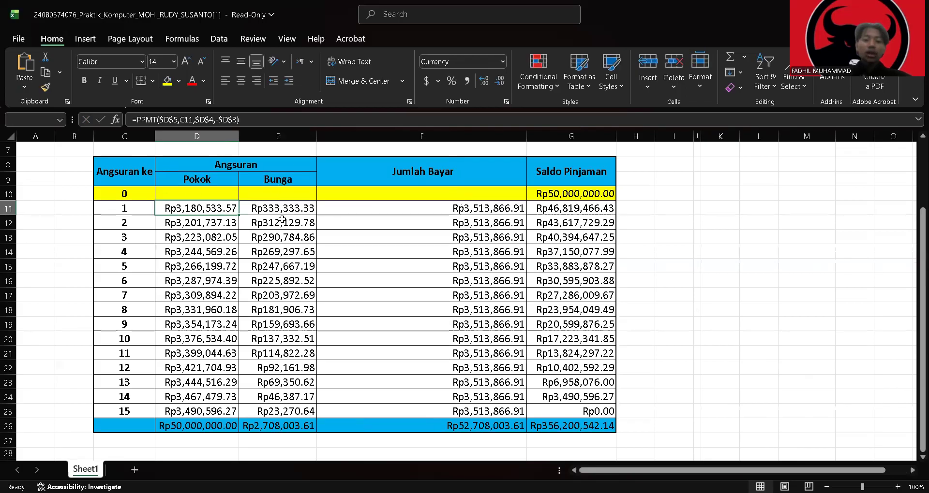
scroll(282, 219, up, 2)
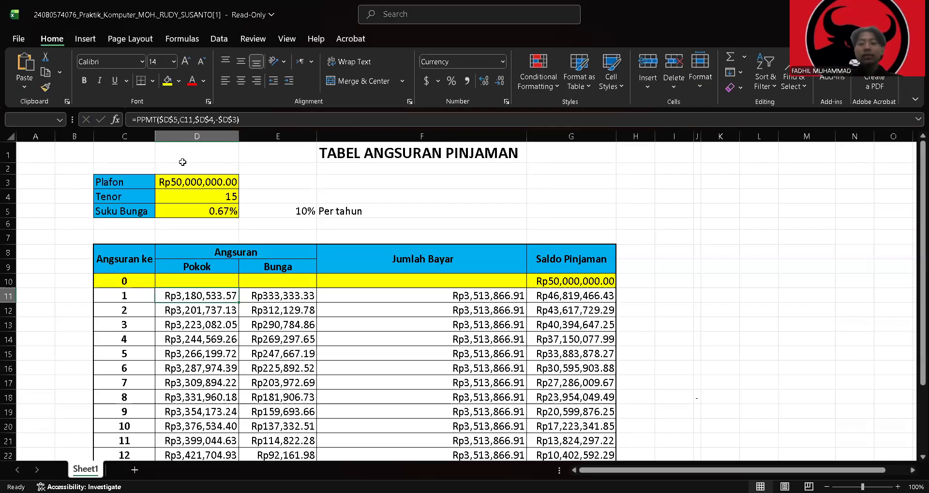
scroll(183, 162, down, 3)
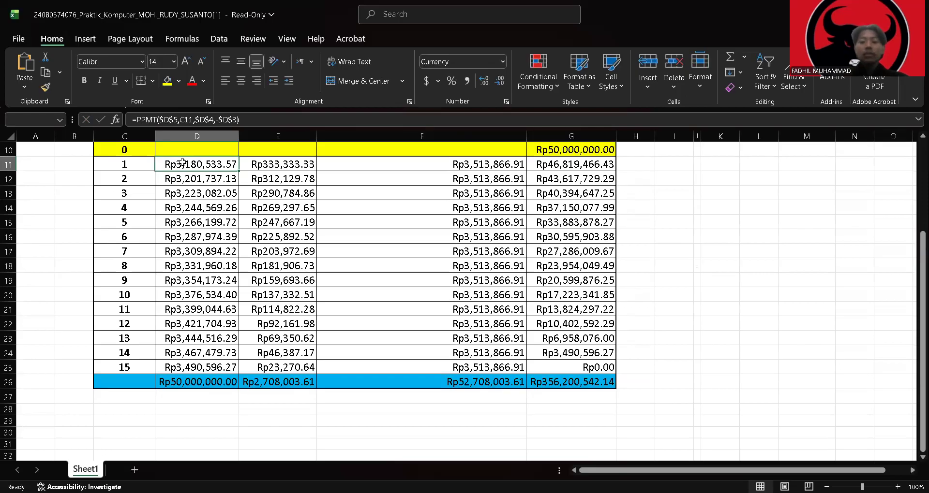
scroll(183, 163, up, 3)
scroll(183, 162, up, 1)
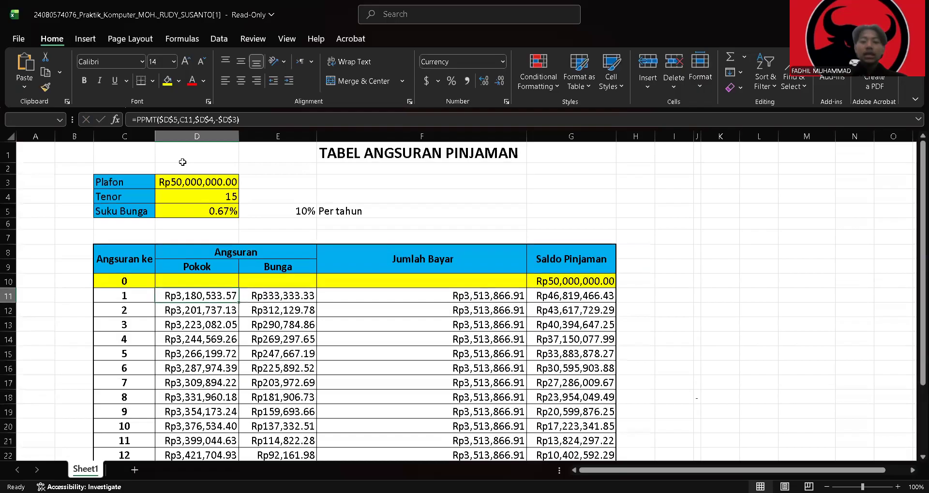
scroll(183, 162, down, 2)
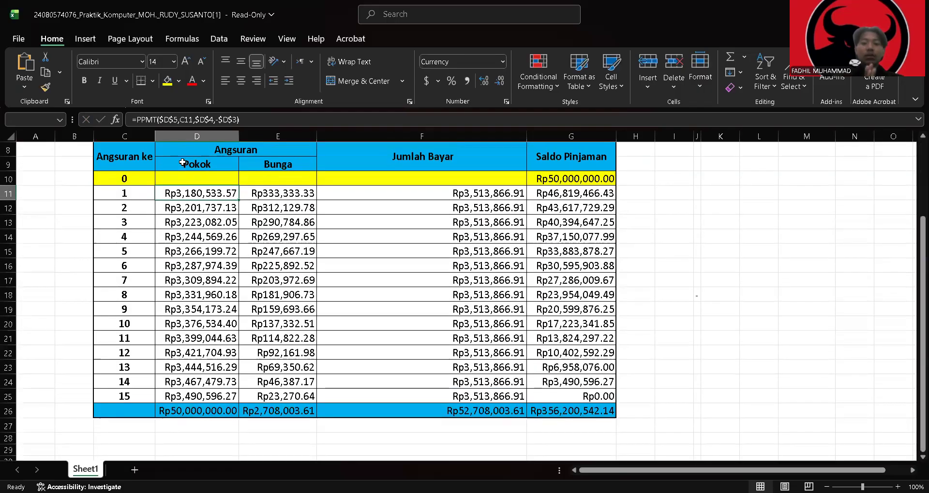